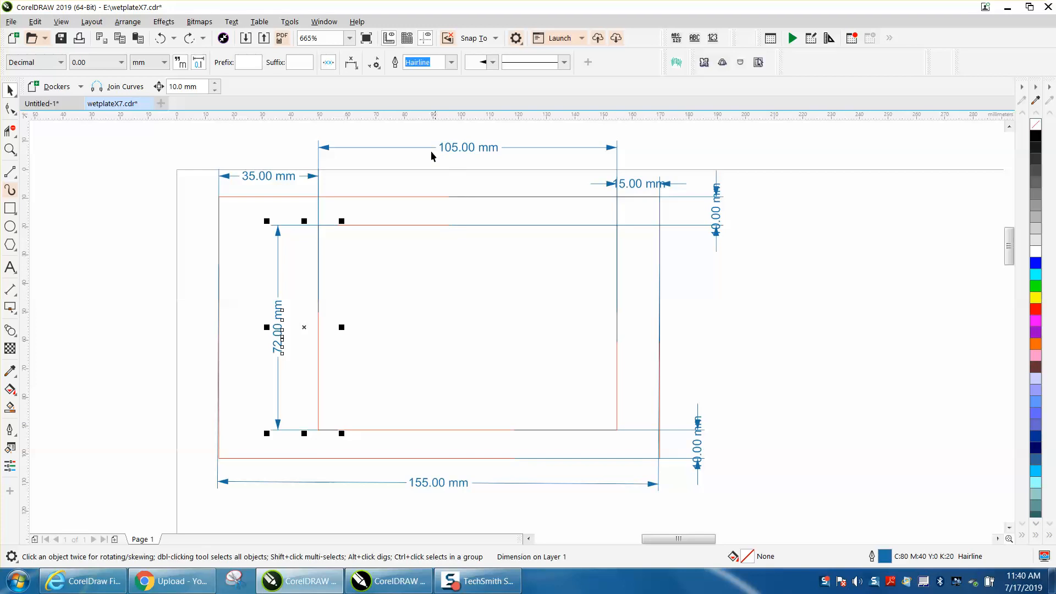
# Step: Deselect the dimension and set the document's units to millimeters
pyautogui.click(405, 137)
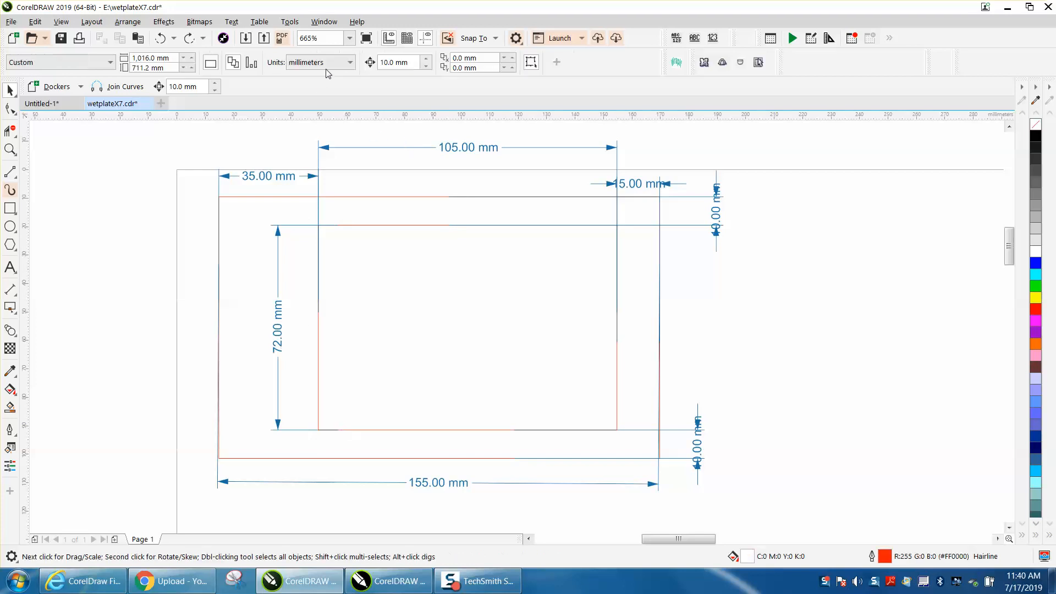
pyautogui.click(338, 67)
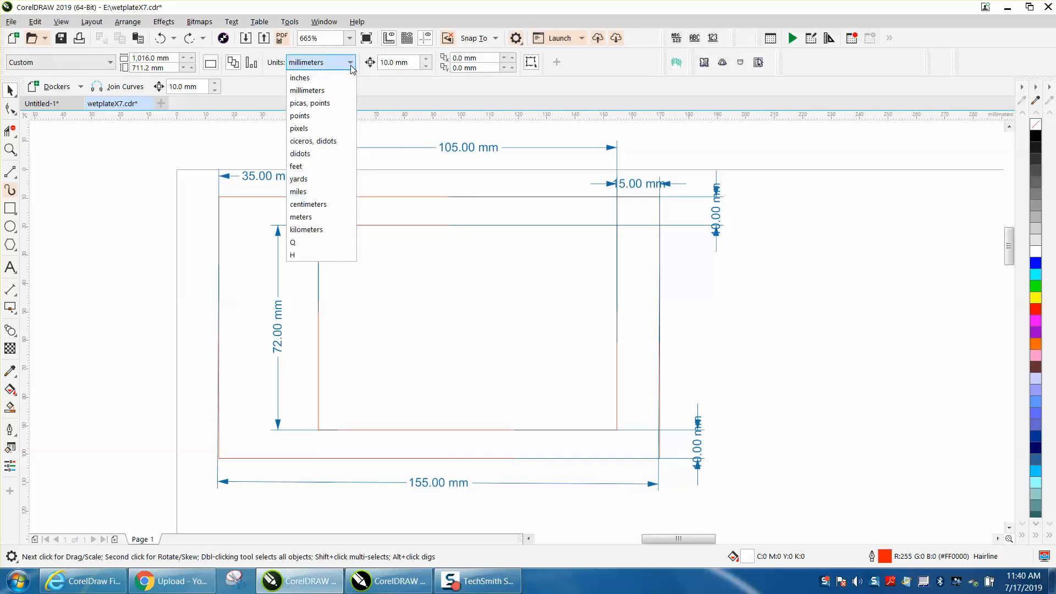
pyautogui.click(327, 90)
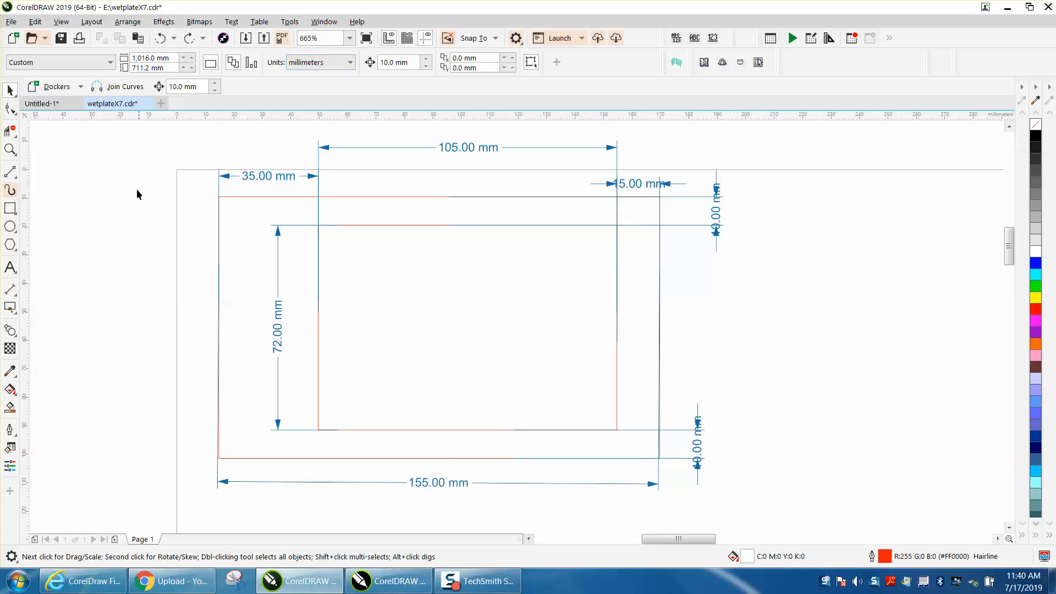
# Step: Add a vertical dimension for the outer rectangle's full height, placed outside its left edge
pyautogui.scroll(-2, 134, 187)
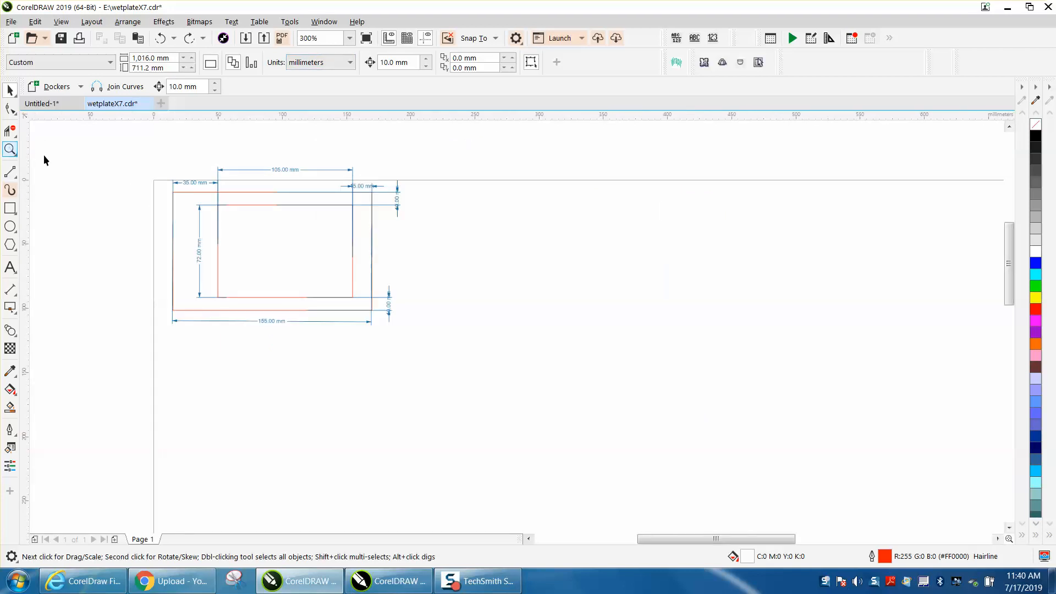
pyautogui.press('z')
pyautogui.moveTo(148, 173)
pyautogui.mouseDown()
pyautogui.moveTo(307, 303)
pyautogui.moveTo(539, 405)
pyautogui.mouseUp()
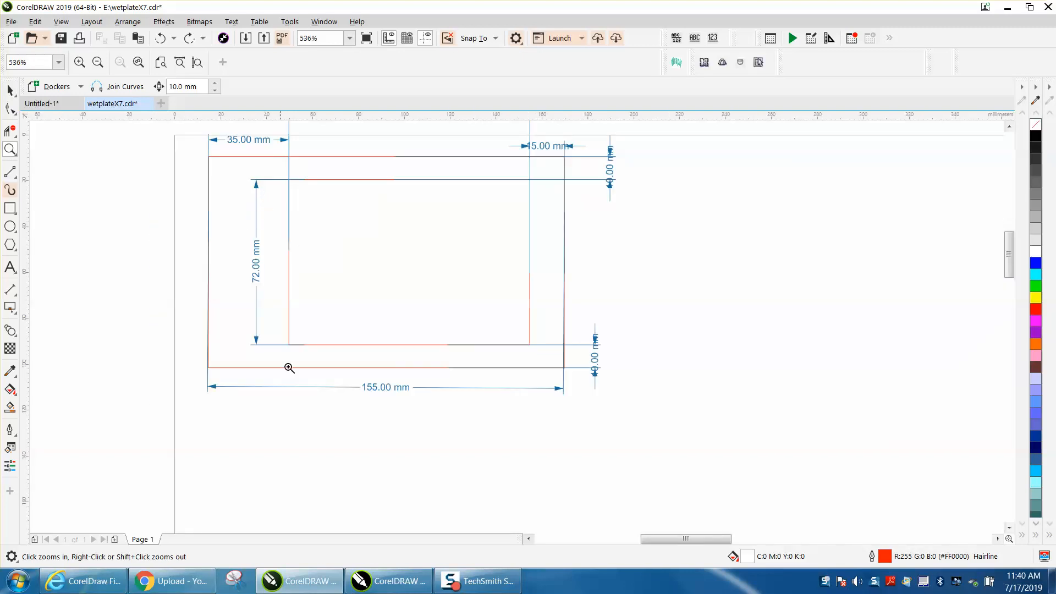
pyautogui.scroll(-2, 371, 391)
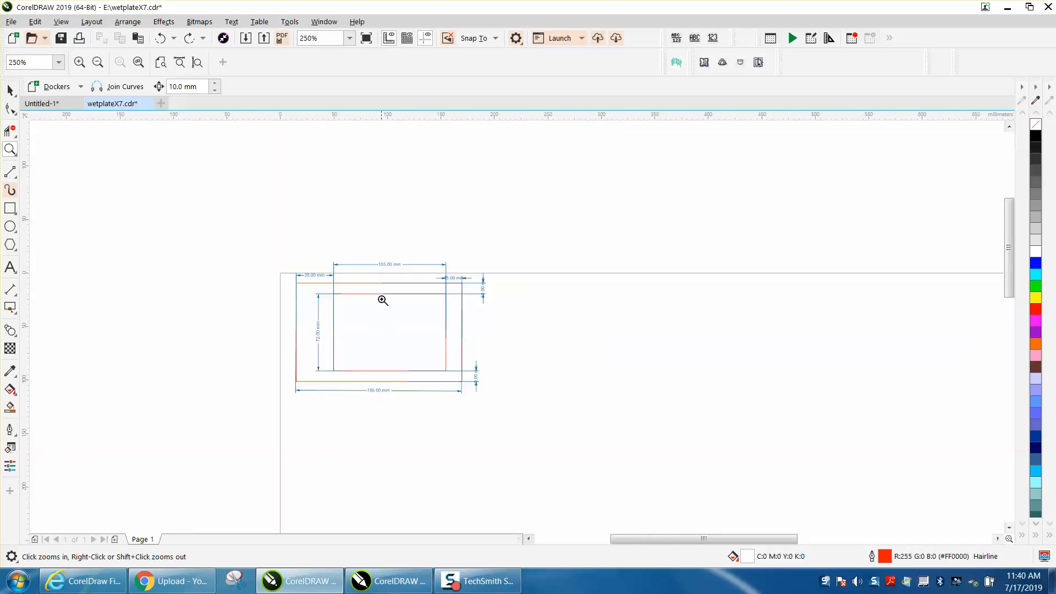
pyautogui.moveTo(281, 271); pyautogui.dragTo(524, 424)
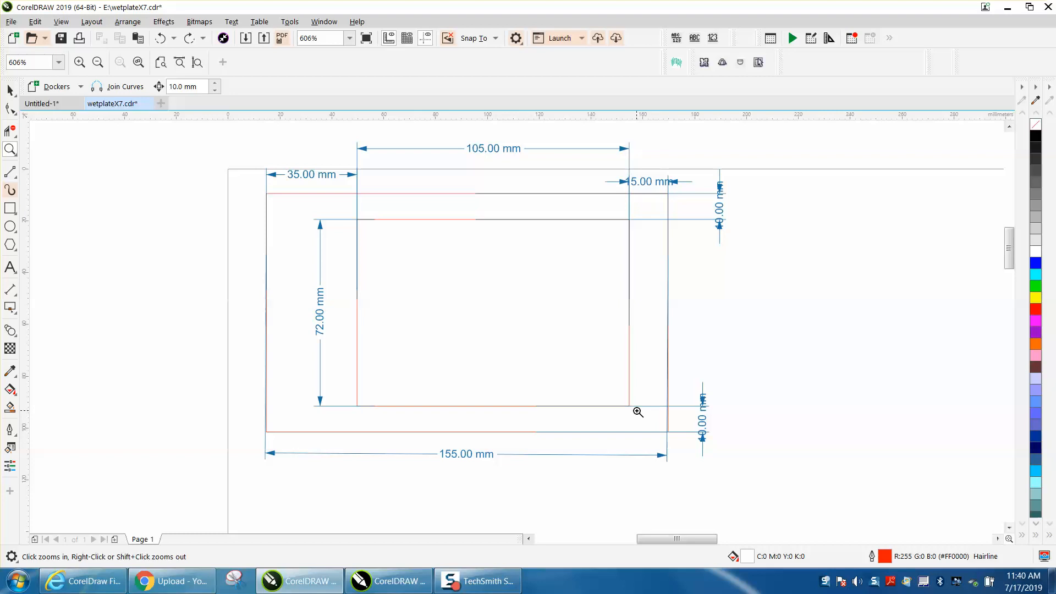
pyautogui.click(21, 297)
pyautogui.click(62, 294)
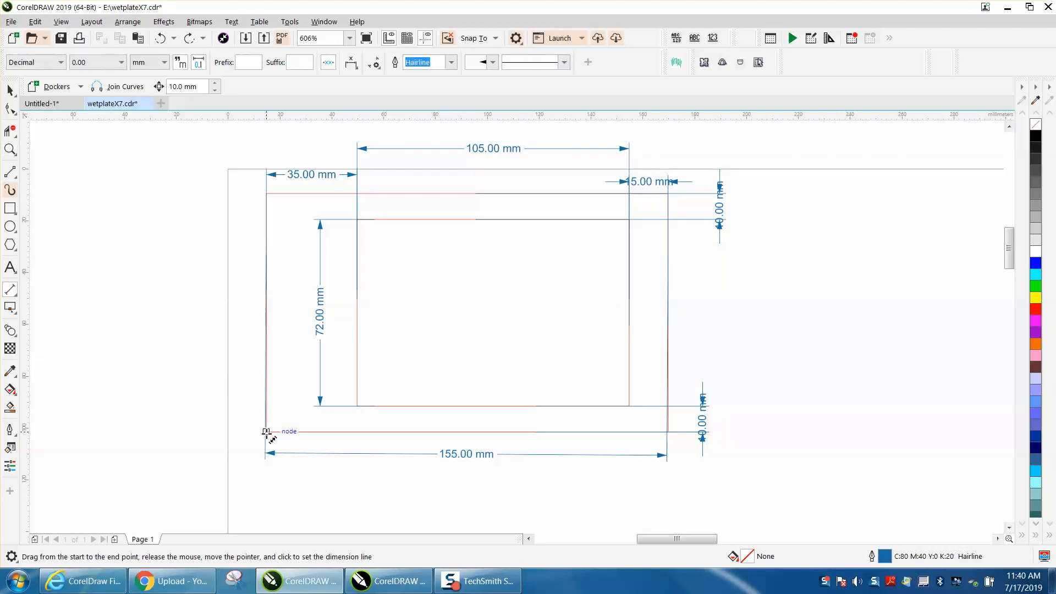
pyautogui.moveTo(266, 406); pyautogui.dragTo(267, 194)
pyautogui.click(209, 200)
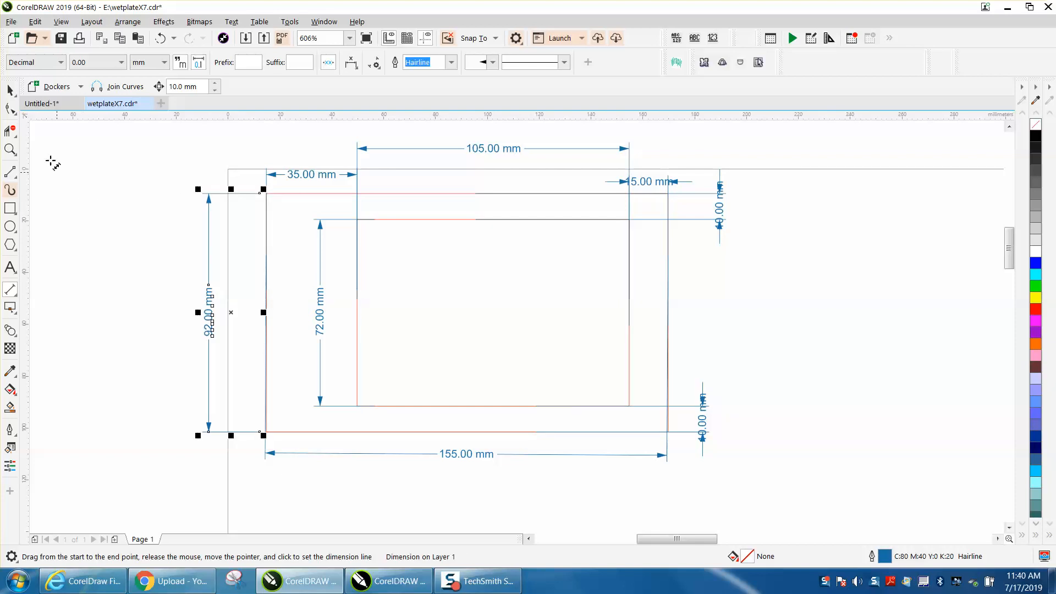
pyautogui.click(9, 90)
pyautogui.click(62, 148)
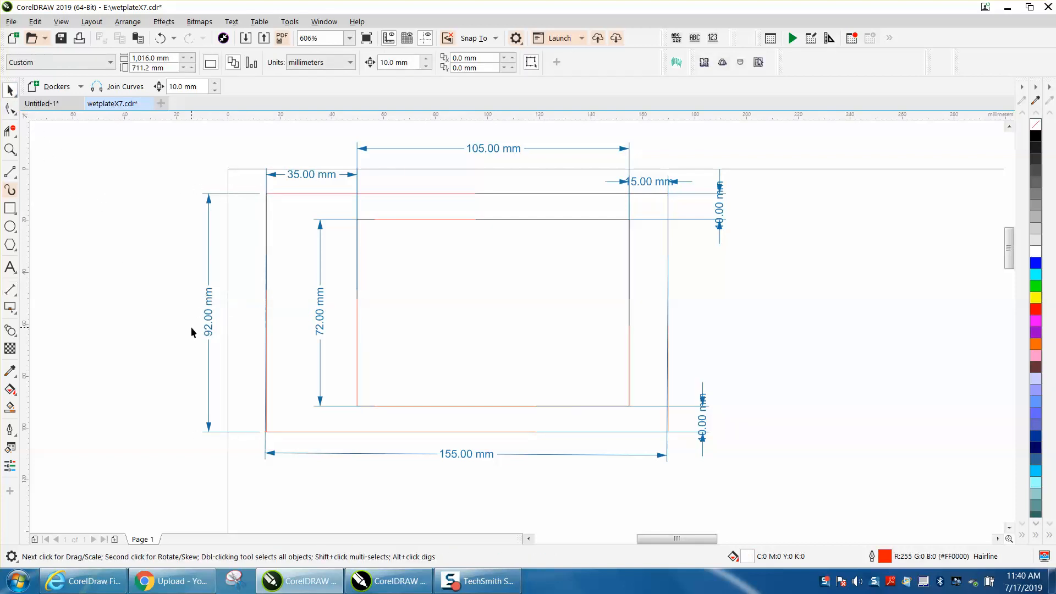
# Step: Draw a new rectangle beside the dimensioned drawing and set its size to 155 mm wide by 92 mm high
pyautogui.scroll(-4, 266, 331)
pyautogui.click(10, 208)
pyautogui.moveTo(437, 277)
pyautogui.mouseDown()
pyautogui.moveTo(483, 362)
pyautogui.moveTo(551, 372)
pyautogui.mouseUp()
pyautogui.moveTo(154, 58); pyautogui.dragTo(119, 58)
pyautogui.write('155')
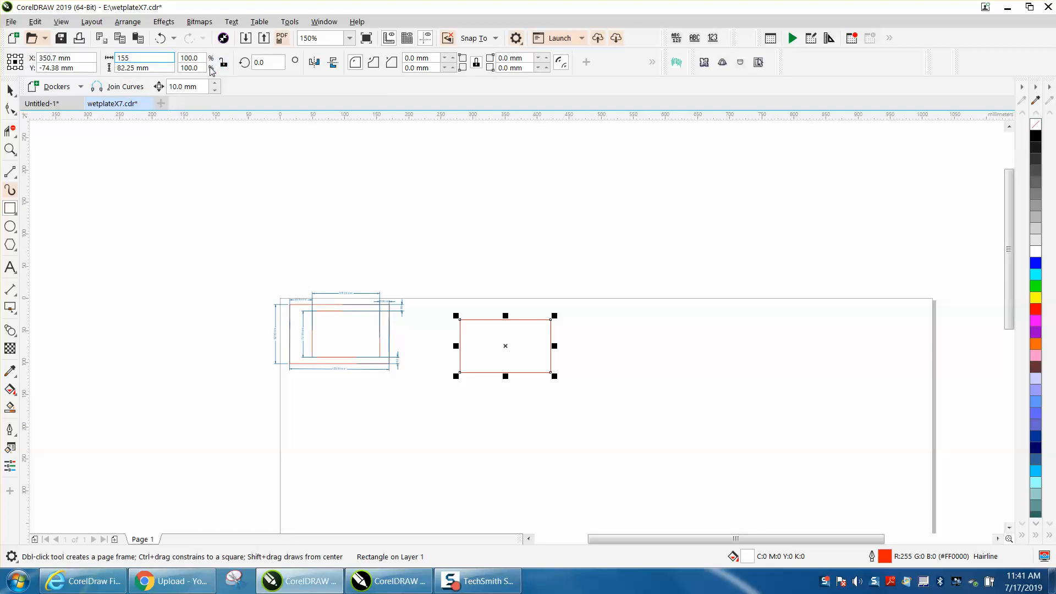
pyautogui.moveTo(152, 68); pyautogui.dragTo(129, 67)
pyautogui.write('92')
pyautogui.press('Return')
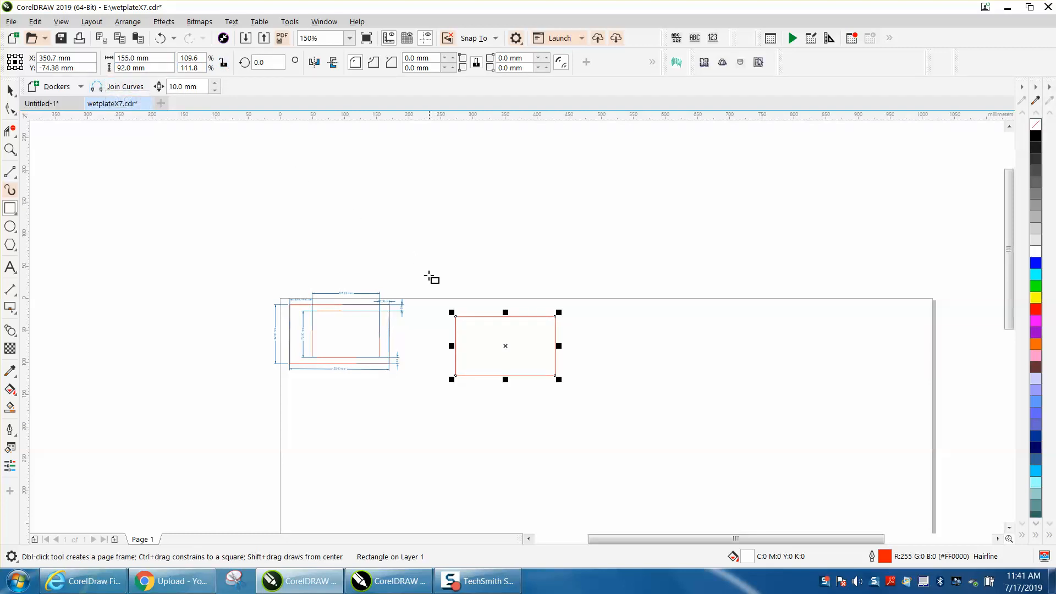
# Step: Draw a vertical 2-point line about 93.3 mm long near the right edge of the new rectangle
pyautogui.click(10, 149)
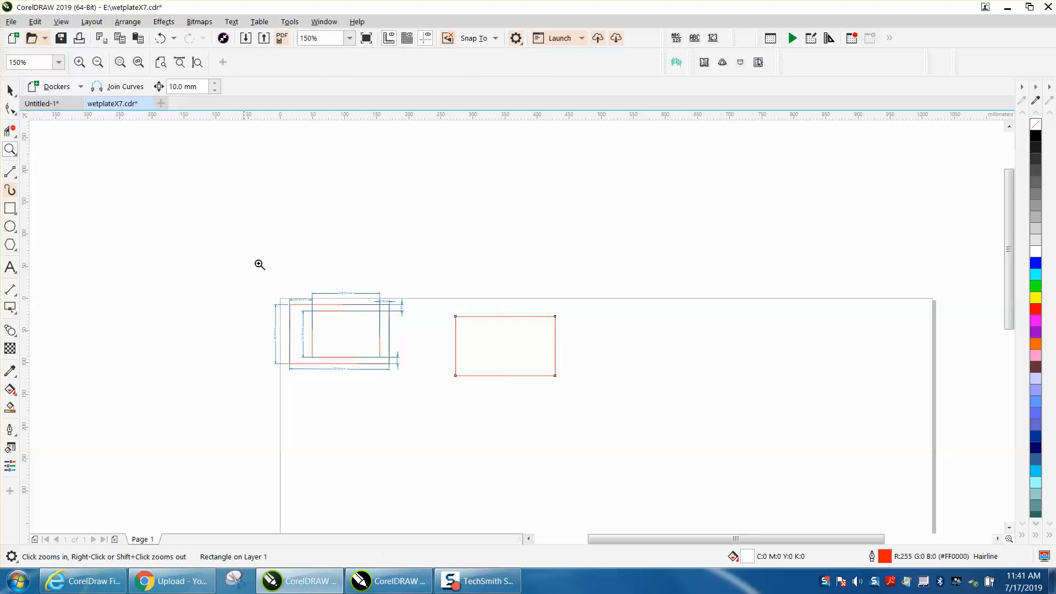
pyautogui.moveTo(262, 287); pyautogui.dragTo(613, 442)
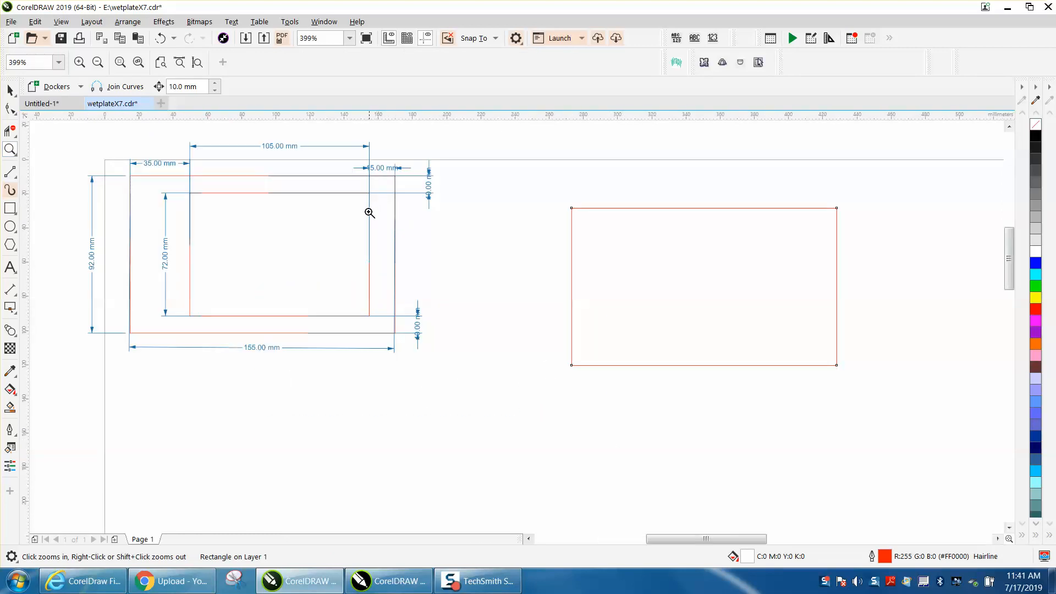
pyautogui.moveTo(359, 145); pyautogui.dragTo(411, 196)
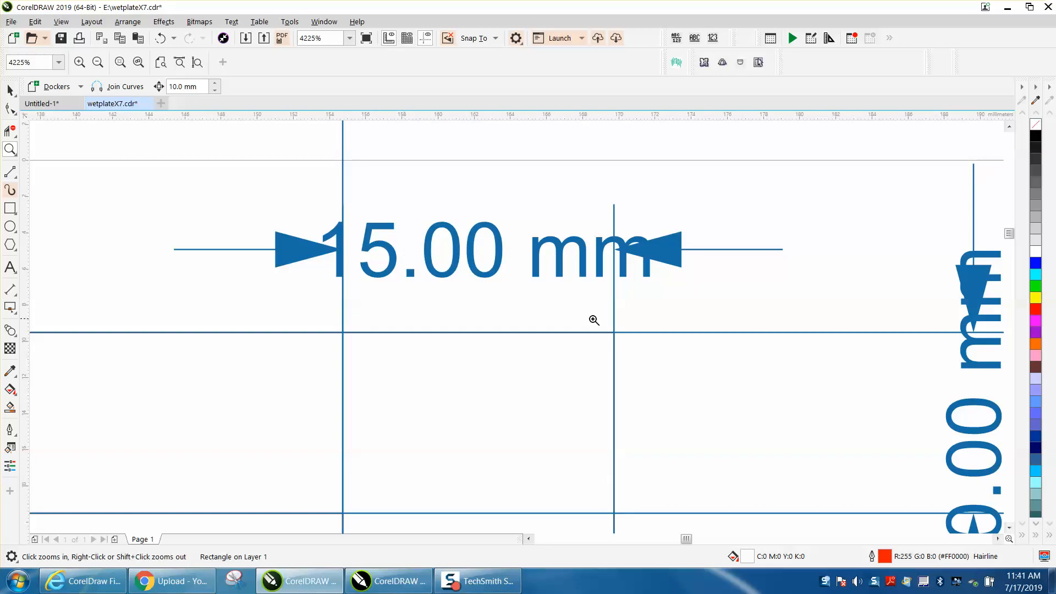
pyautogui.scroll(-2, 595, 322)
pyautogui.scroll(-1, 594, 367)
pyautogui.scroll(-1, 584, 360)
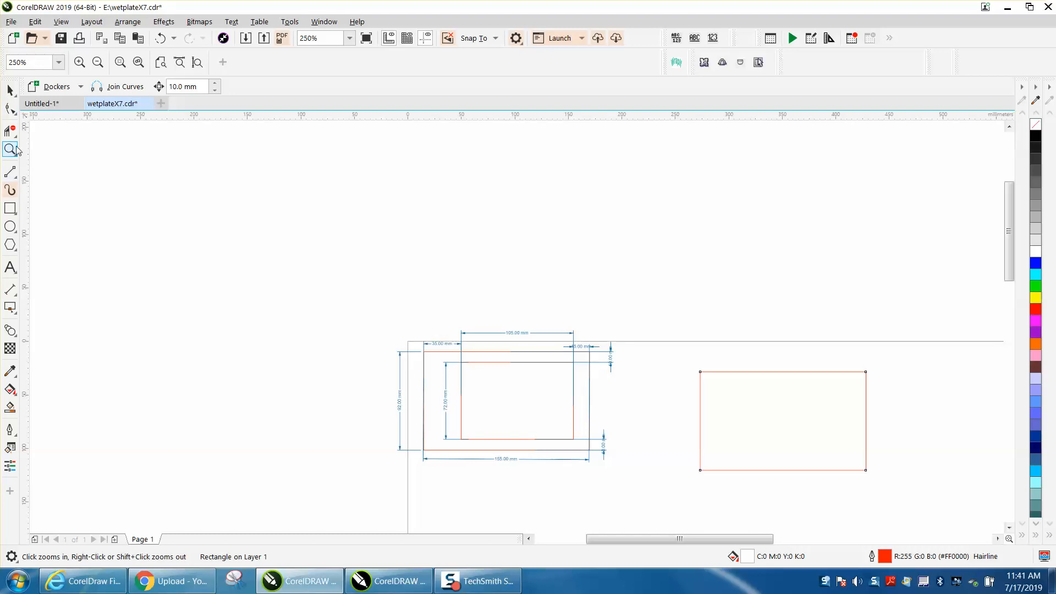
pyautogui.moveTo(670, 345); pyautogui.dragTo(909, 491)
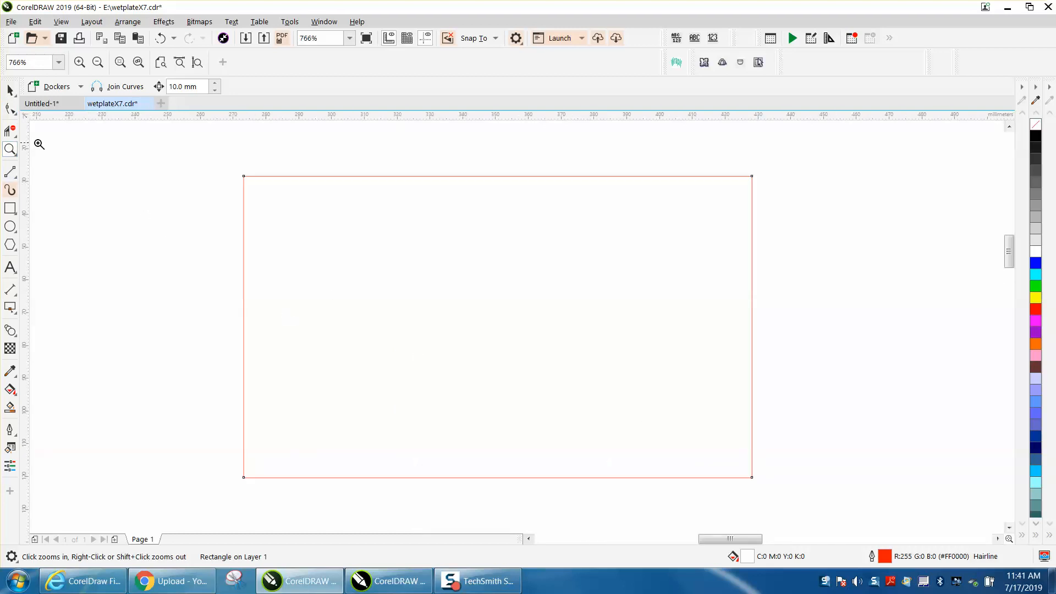
pyautogui.click(17, 179)
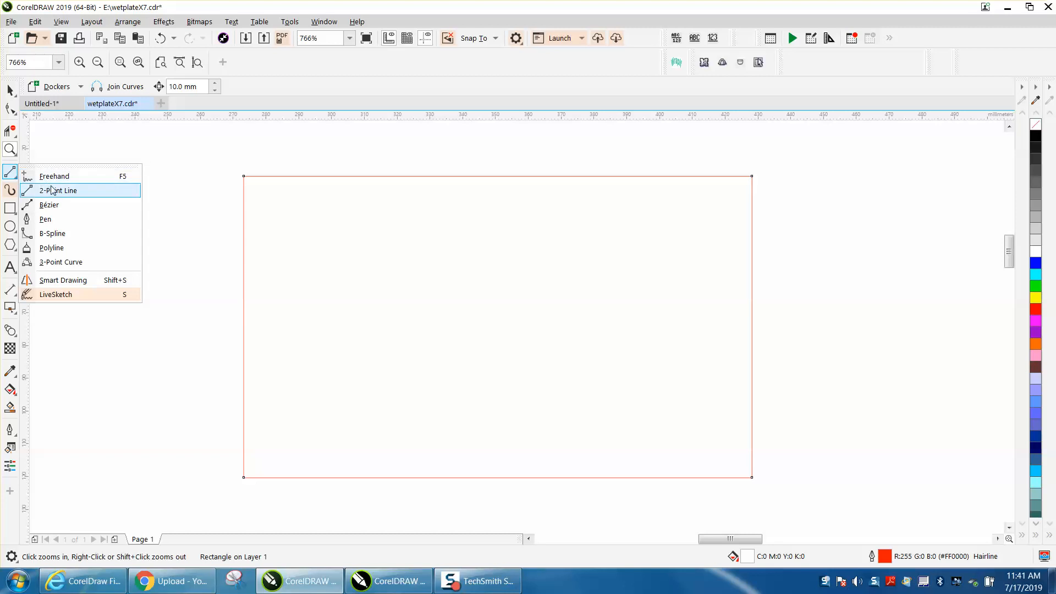
pyautogui.click(51, 193)
pyautogui.moveTo(729, 188); pyautogui.dragTo(724, 485)
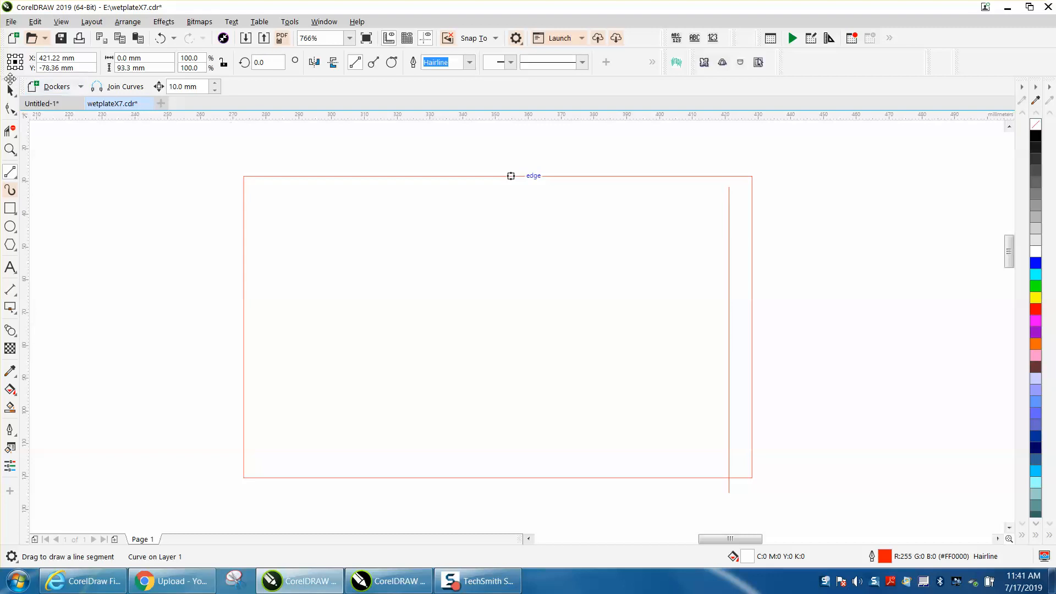
# Step: Move the vertical line by its upper end so it snaps to the new rectangle's upper-right corner
pyautogui.click(9, 91)
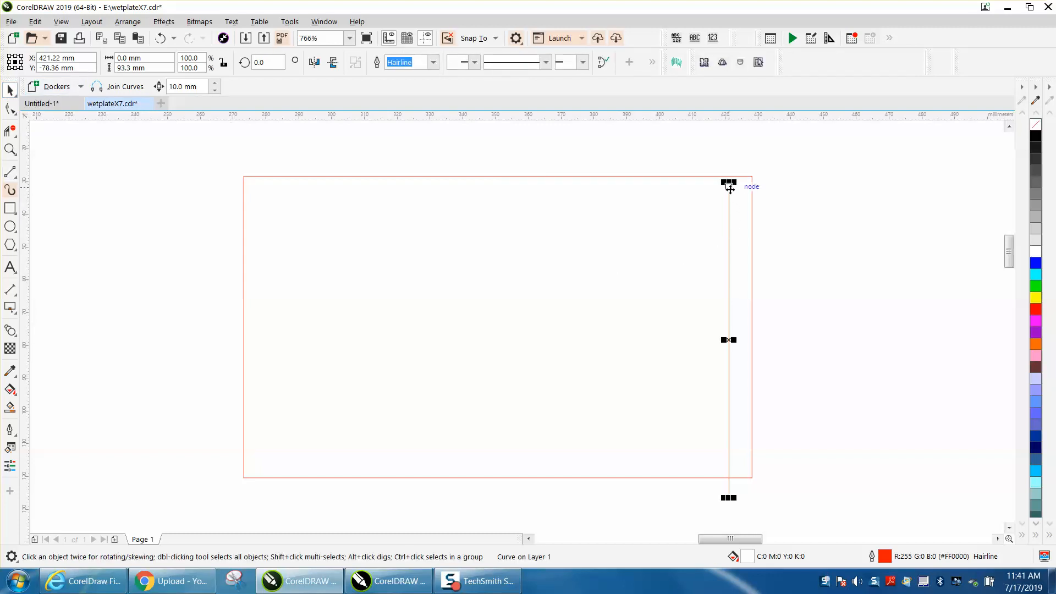
pyautogui.moveTo(731, 183); pyautogui.dragTo(751, 176)
pyautogui.click(818, 231)
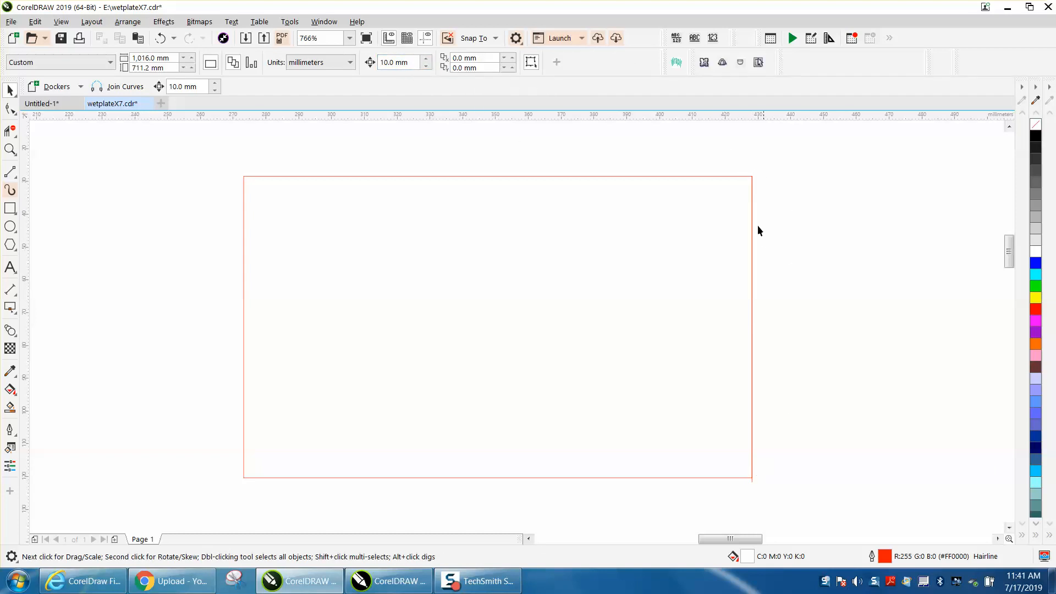
pyautogui.scroll(-2, 582, 203)
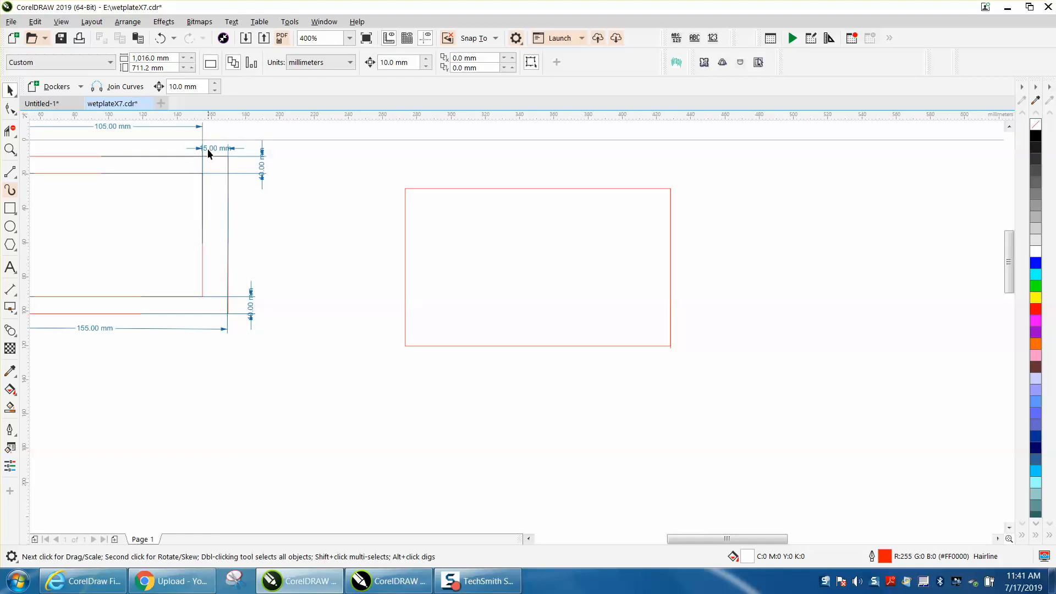
pyautogui.click(402, 62)
pyautogui.write('15000')
pyautogui.press('Return')
pyautogui.click(671, 239)
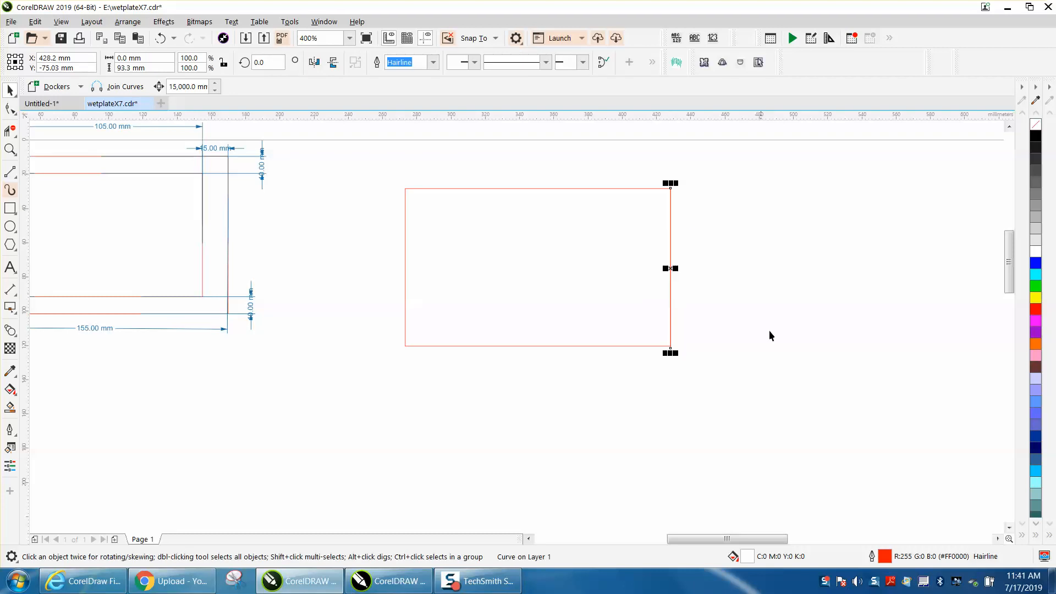
pyautogui.press('Left')
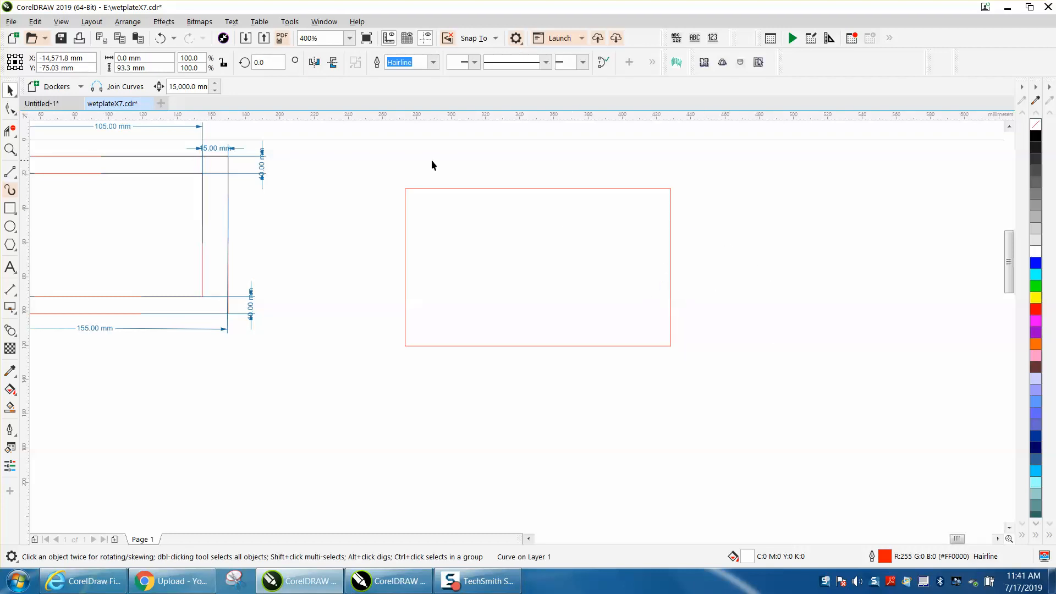
pyautogui.click(464, 173)
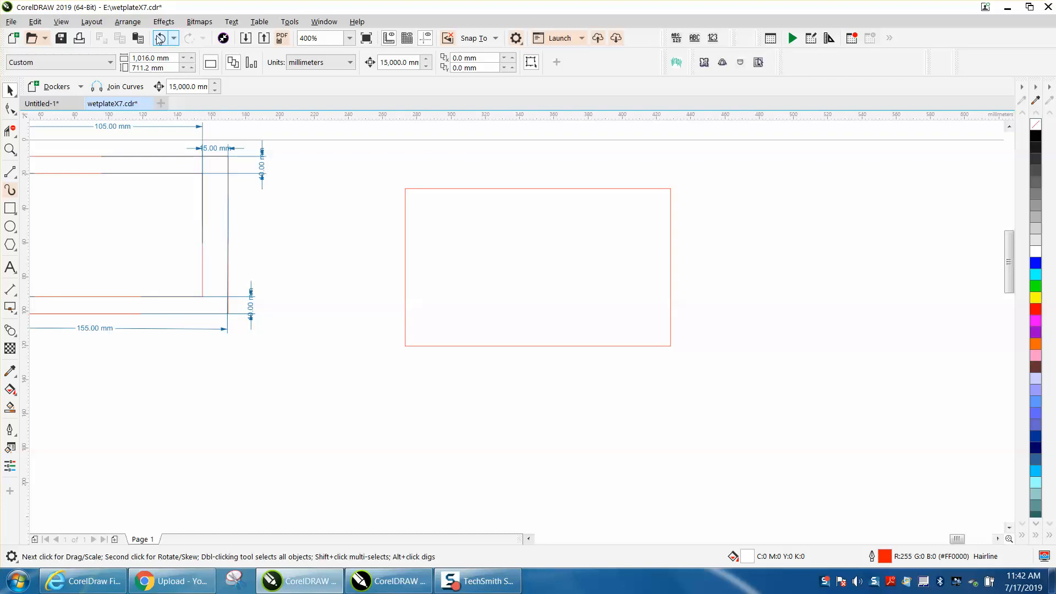
pyautogui.click(159, 40)
pyautogui.press('Left')
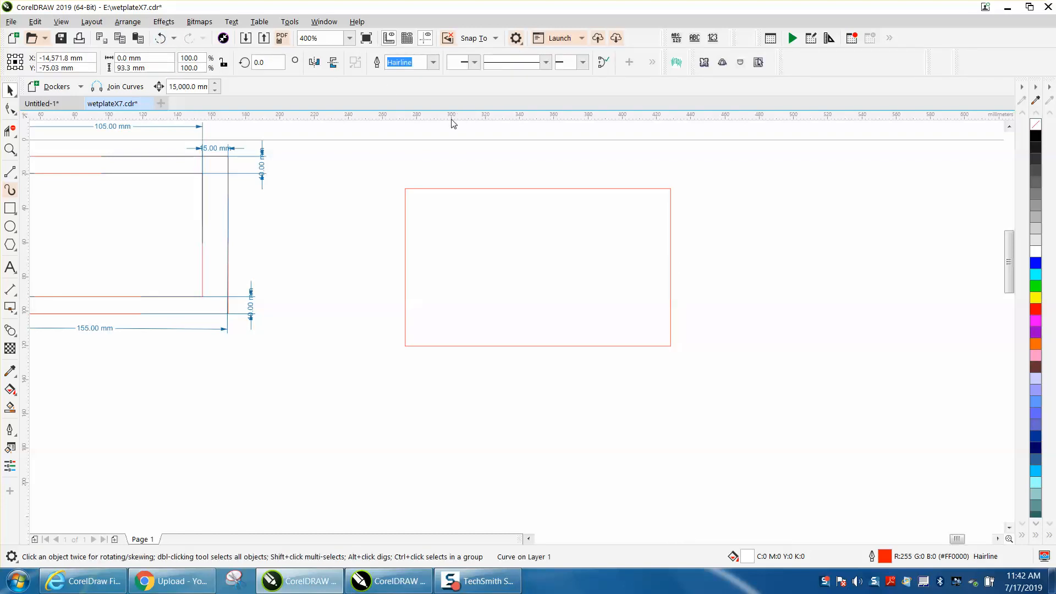
pyautogui.press('Right')
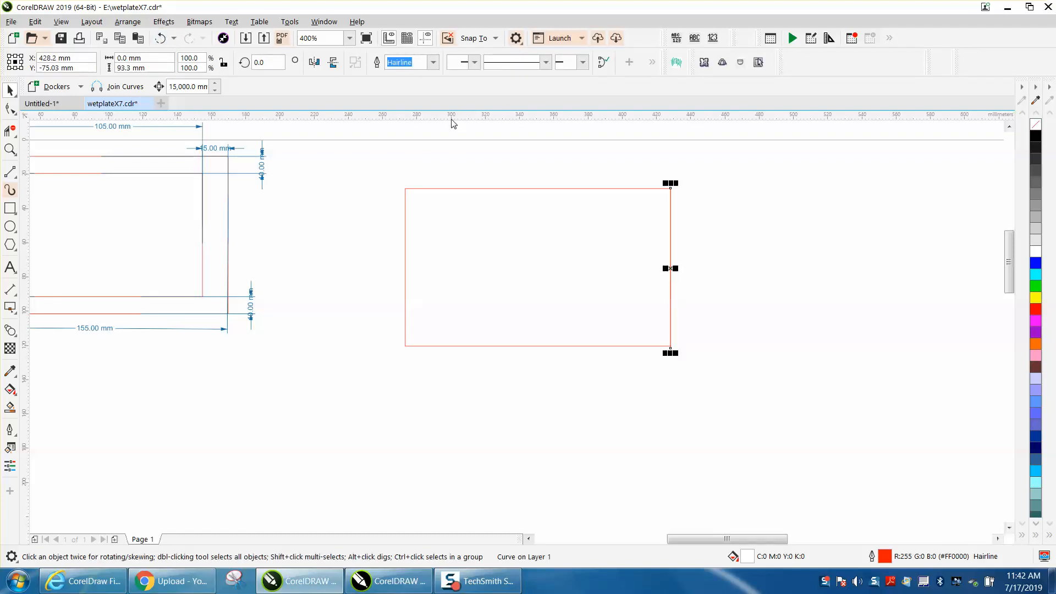
# Step: Set the nudge distance to 15 mm and nudge the vertical line once to the left of the rectangle's right edge
pyautogui.click(446, 168)
pyautogui.tripleClick(416, 62)
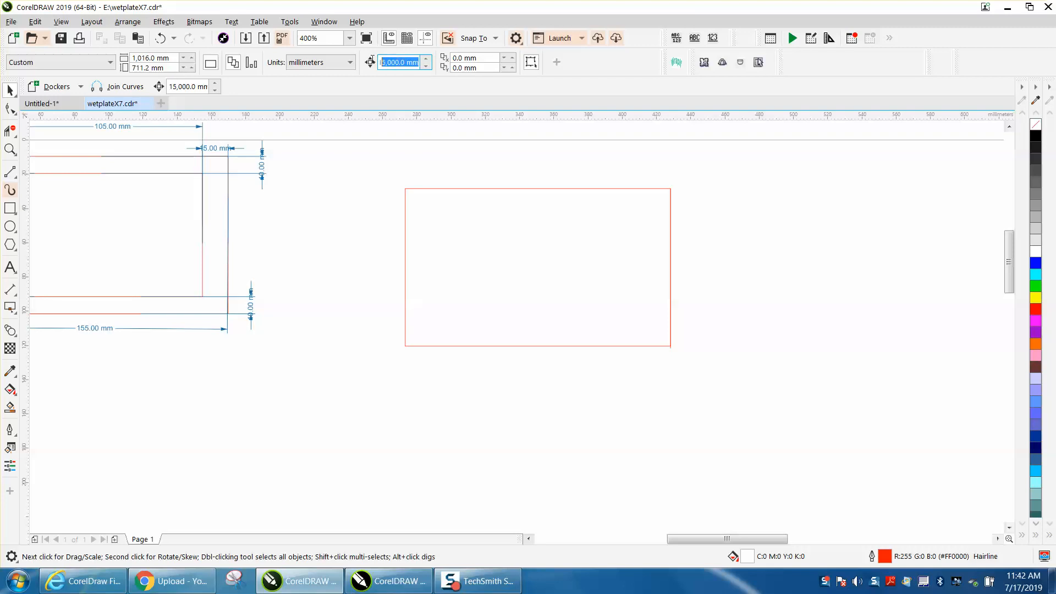
pyautogui.write('15')
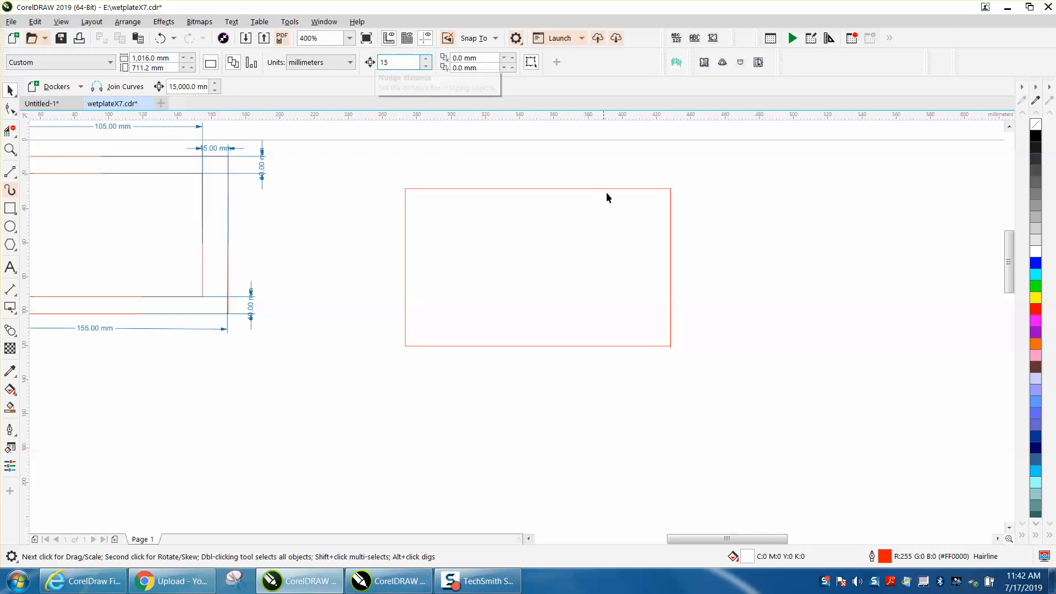
pyautogui.click(670, 223)
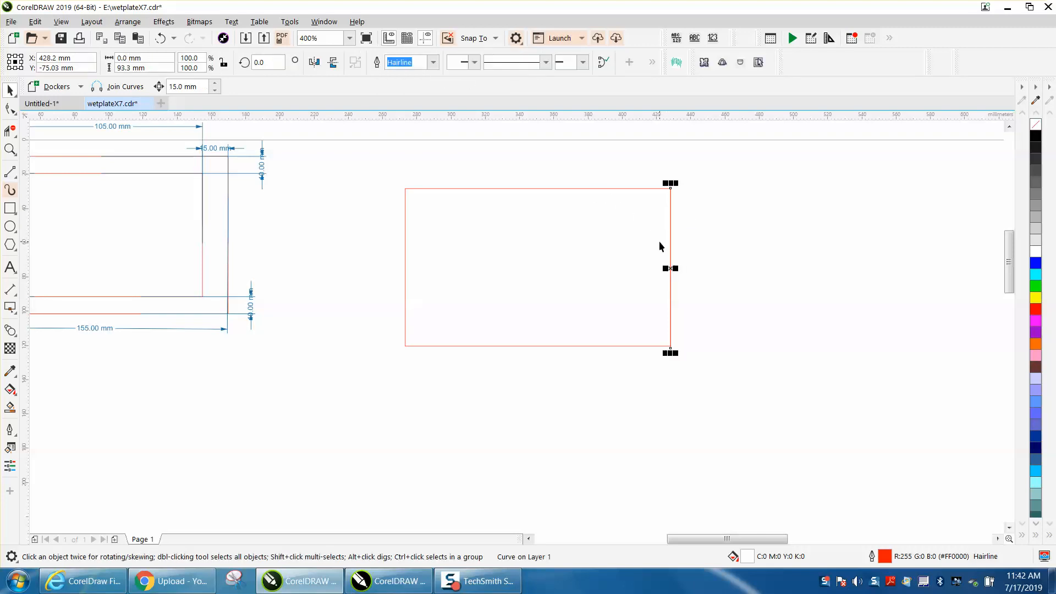
pyautogui.press('Left')
# Step: Place a copy of the vertical line on the left edge of the new rectangle, leaving the original line in place
pyautogui.scroll(-1, 375, 250)
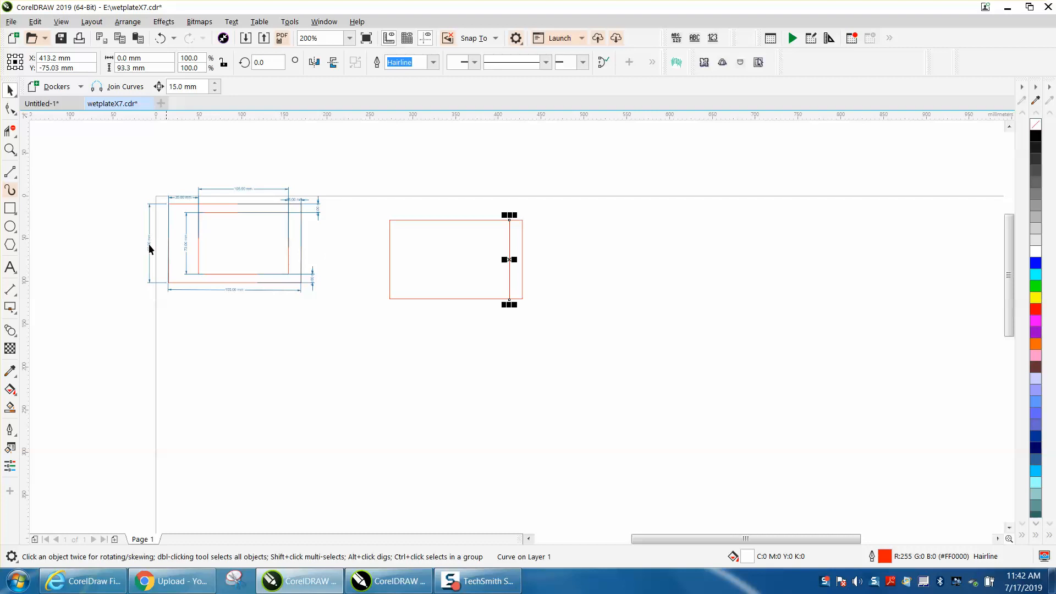
pyautogui.click(10, 149)
pyautogui.moveTo(133, 177); pyautogui.dragTo(286, 304)
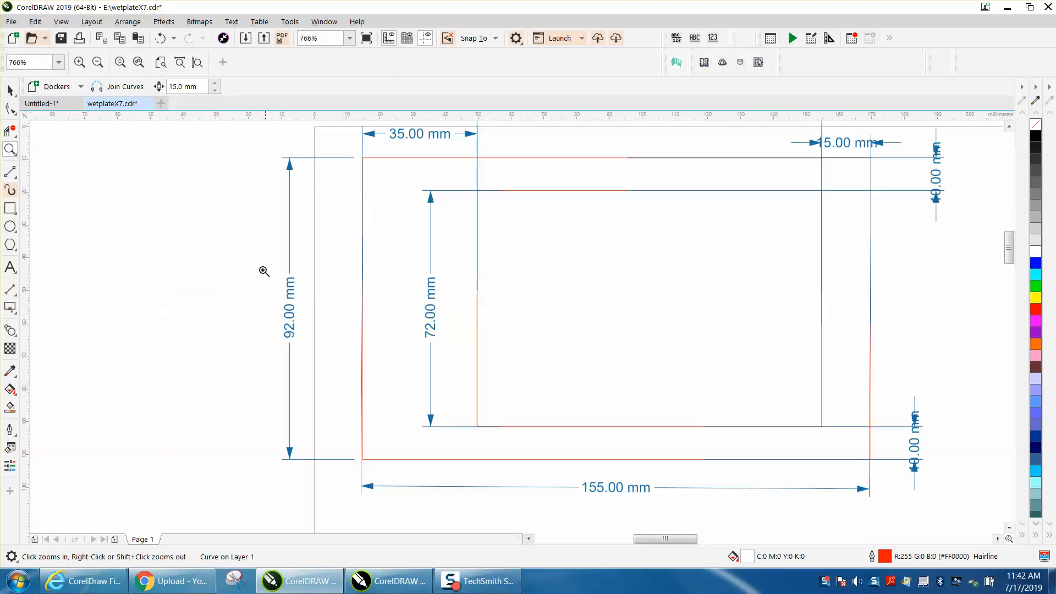
pyautogui.scroll(-1, 344, 163)
pyautogui.scroll(-1, 311, 166)
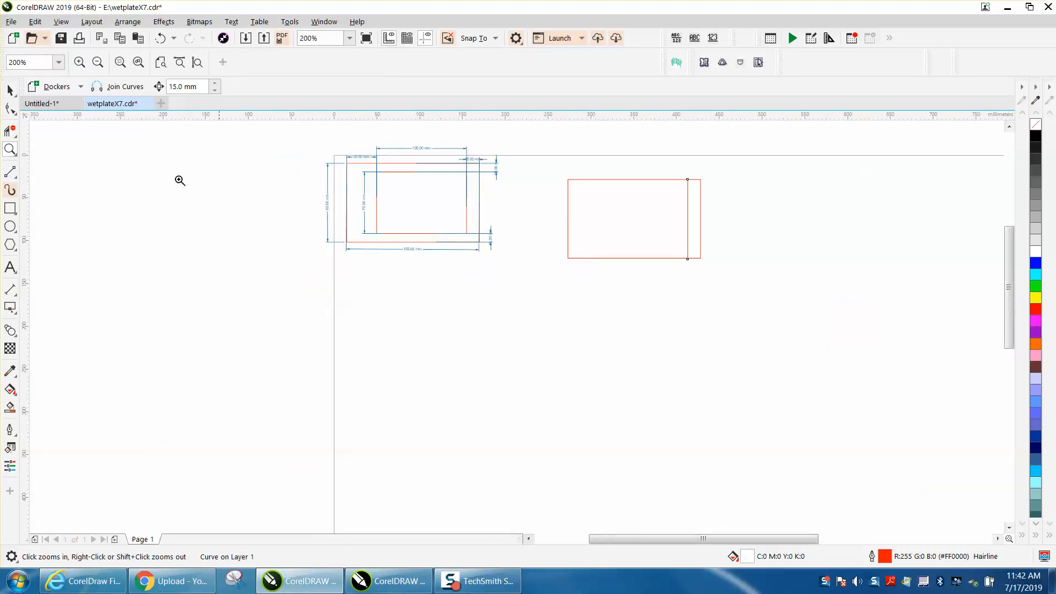
pyautogui.moveTo(549, 174); pyautogui.dragTo(783, 312)
pyautogui.click(16, 177)
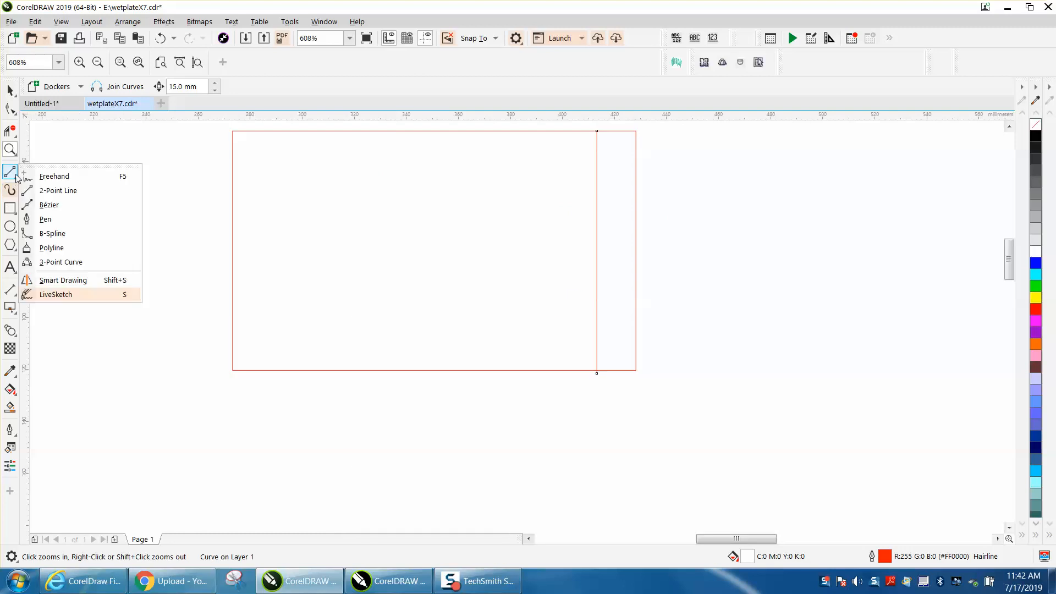
pyautogui.click(10, 90)
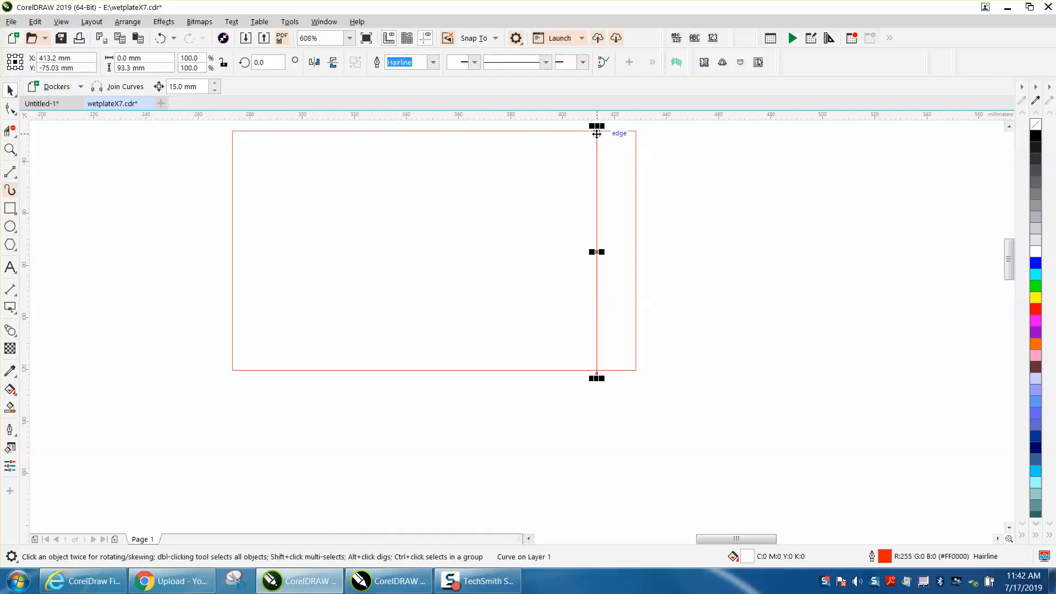
pyautogui.moveTo(597, 131); pyautogui.dragTo(232, 205)
# Step: Set the nudge distance to 35 mm and nudge the copied vertical line once to the right of the rectangle's left edge
pyautogui.click(339, 175)
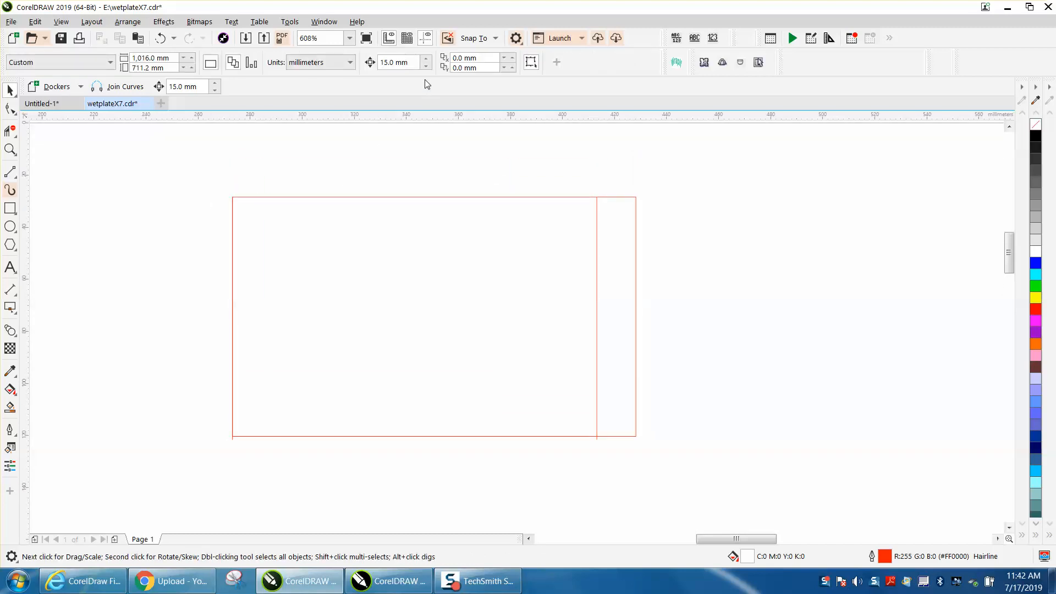
pyautogui.write('35')
pyautogui.click(231, 239)
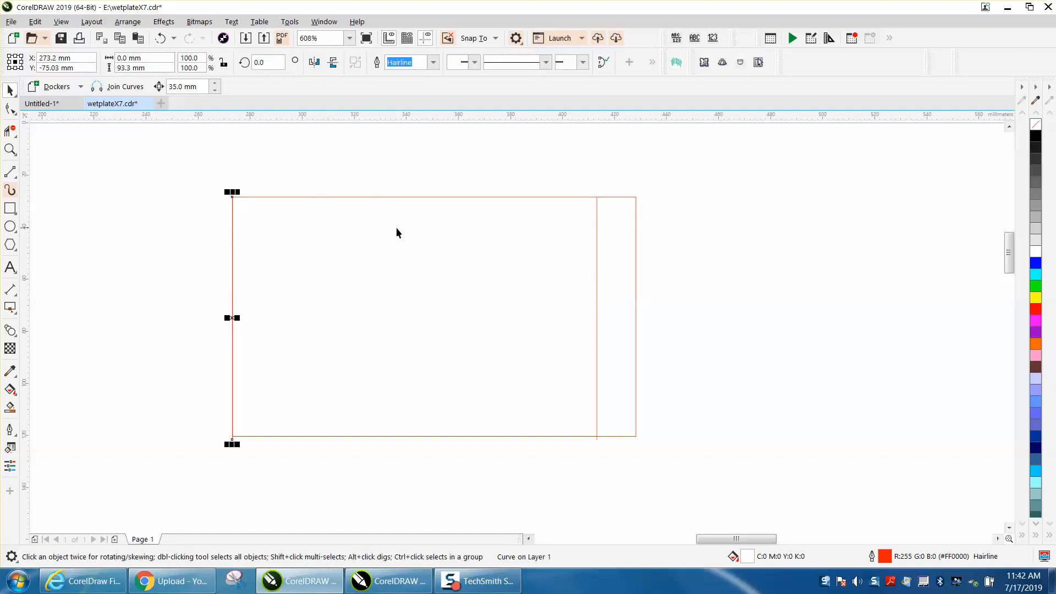
pyautogui.press('Right')
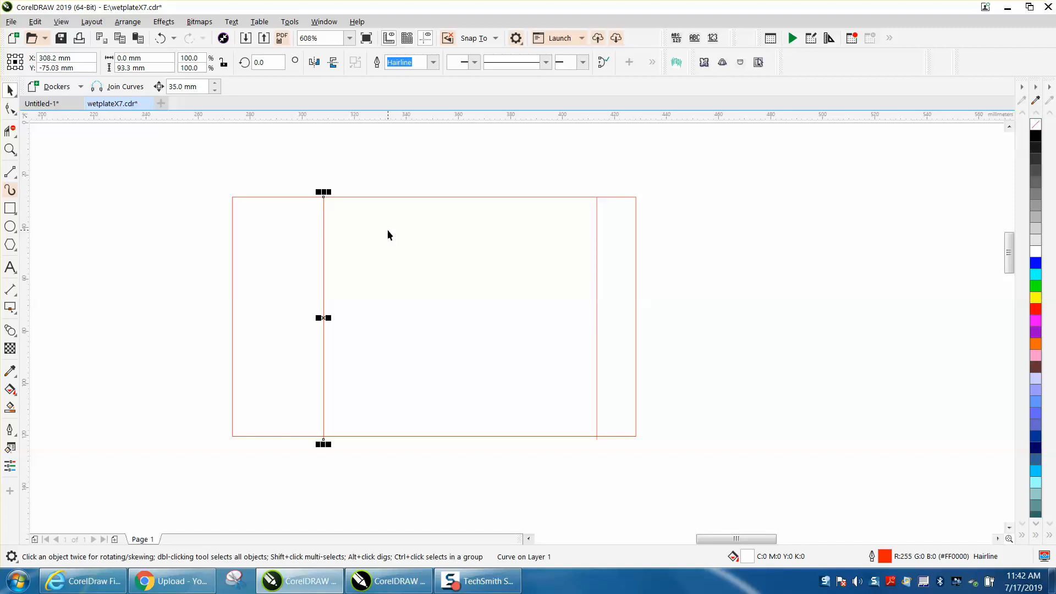
# Step: Draw a horizontal 2-point line about 186 mm long above the rectangle and snap its left end to the rectangle's upper-left corner
pyautogui.click(11, 174)
pyautogui.moveTo(317, 119); pyautogui.dragTo(721, 193)
pyautogui.press('Delete')
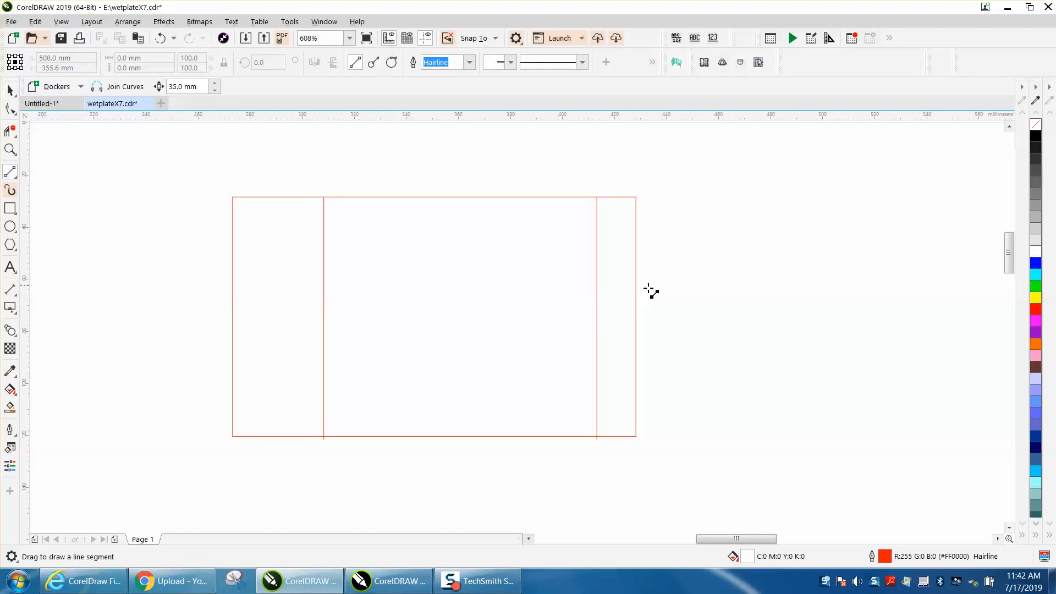
pyautogui.moveTo(228, 175); pyautogui.dragTo(712, 177)
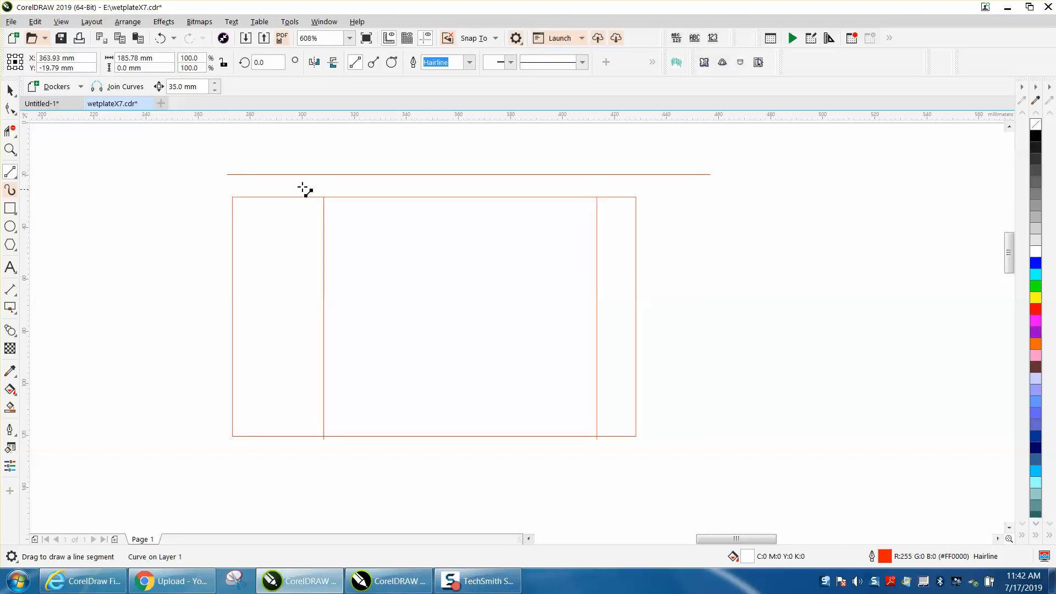
pyautogui.click(10, 91)
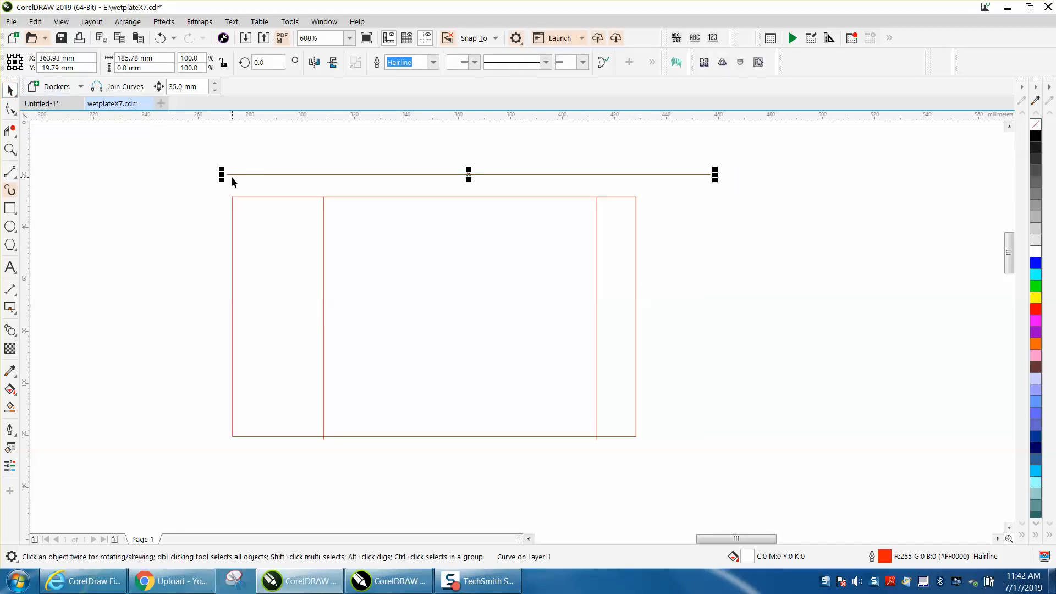
pyautogui.moveTo(229, 175); pyautogui.dragTo(230, 196)
# Step: Set the nudge distance to 10 mm and nudge the horizontal line down once from the rectangle's top edge
pyautogui.click(179, 181)
pyautogui.moveTo(409, 62); pyautogui.dragTo(365, 62)
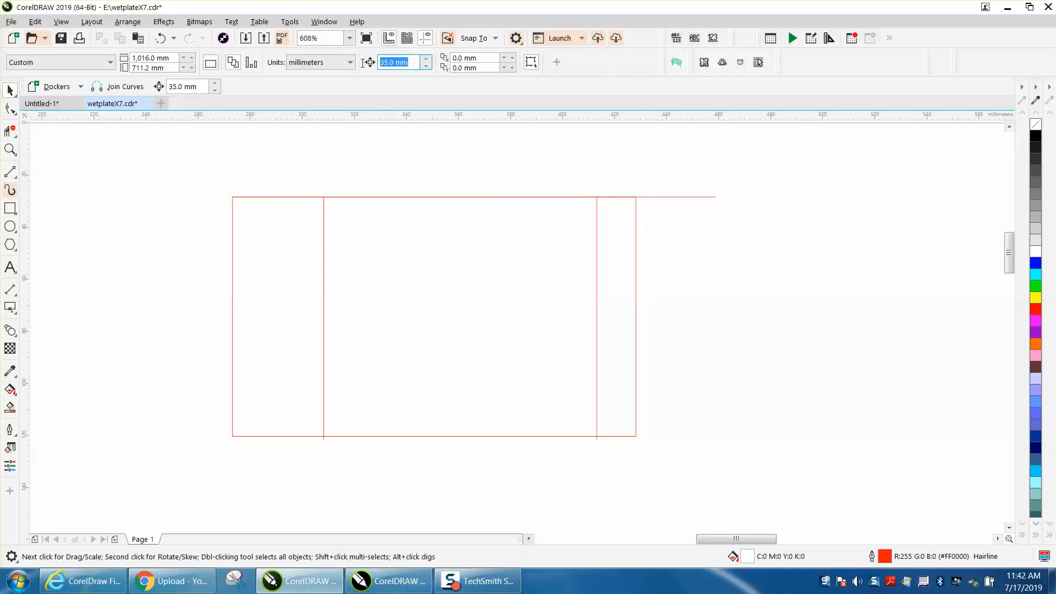
pyautogui.write('10')
pyautogui.click(654, 197)
pyautogui.press('Down')
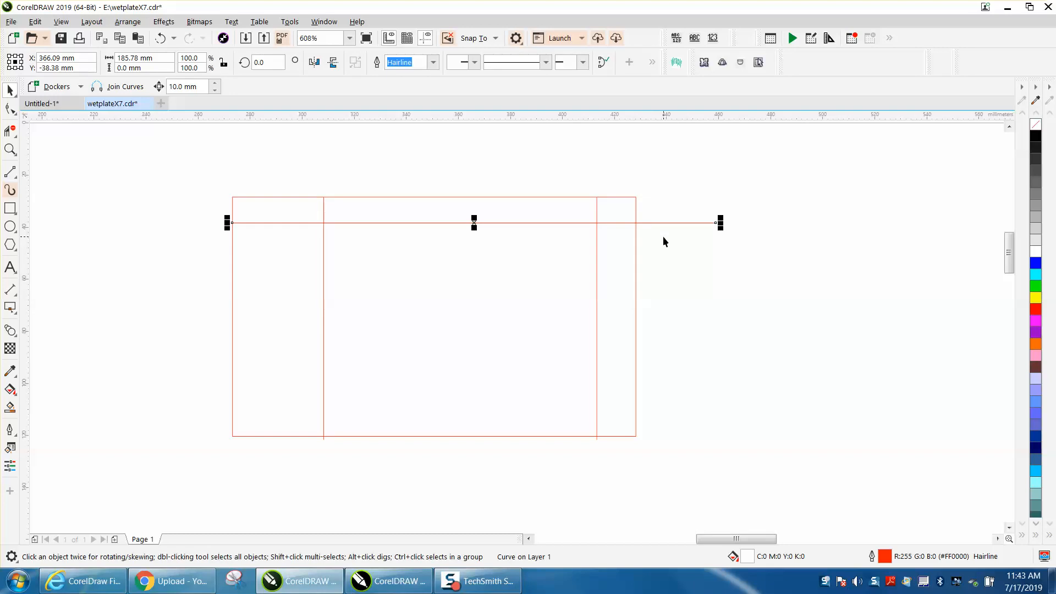
# Step: Copy the horizontal line onto the rectangle's bottom edge and nudge the copy up once by 10 mm
pyautogui.rightClick(664, 237)
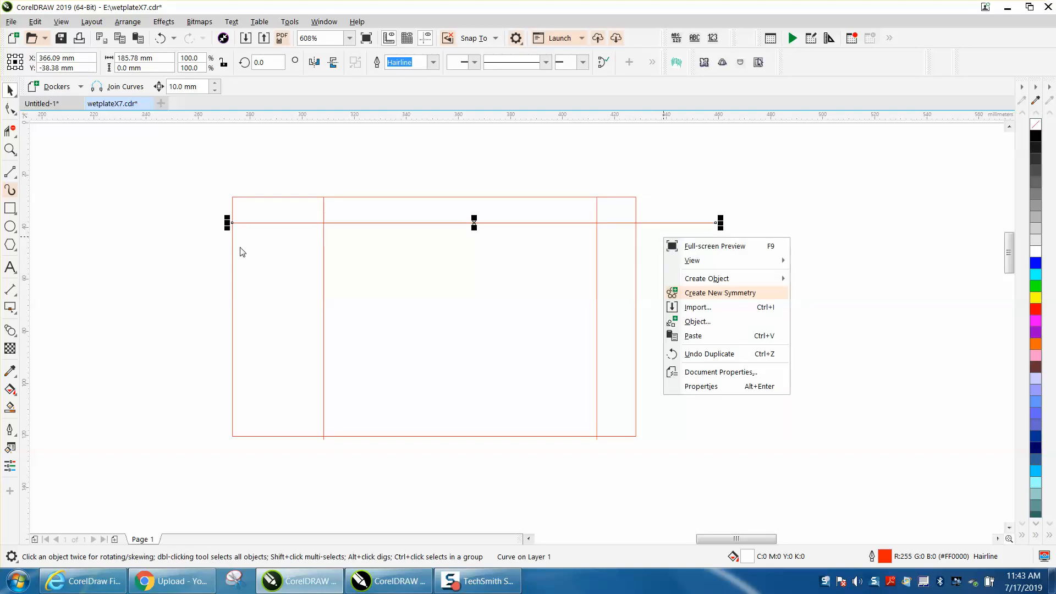
pyautogui.click(226, 237)
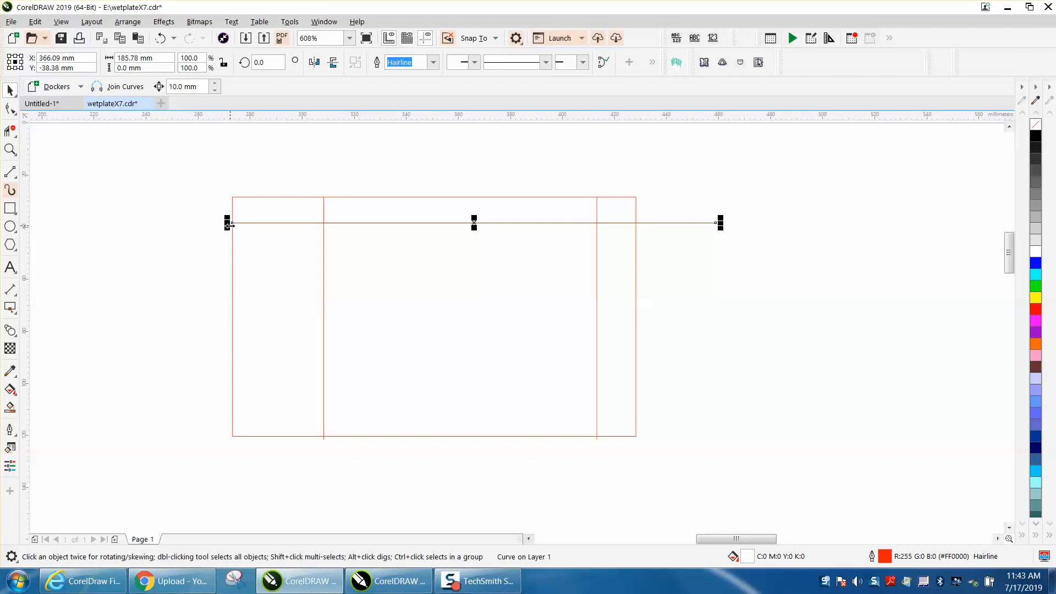
pyautogui.moveTo(230, 222); pyautogui.dragTo(229, 436)
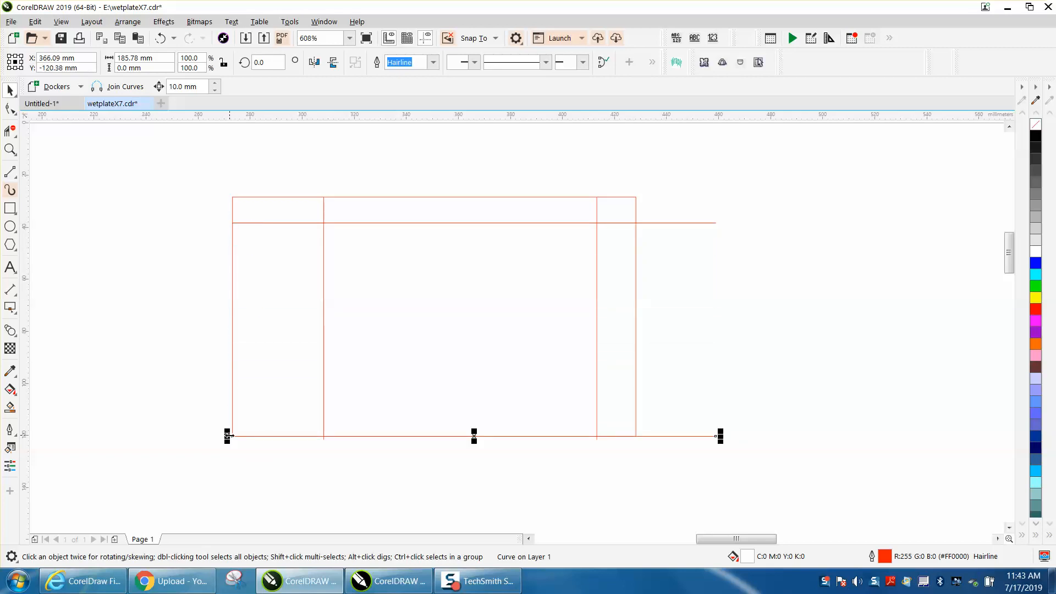
pyautogui.press('Up')
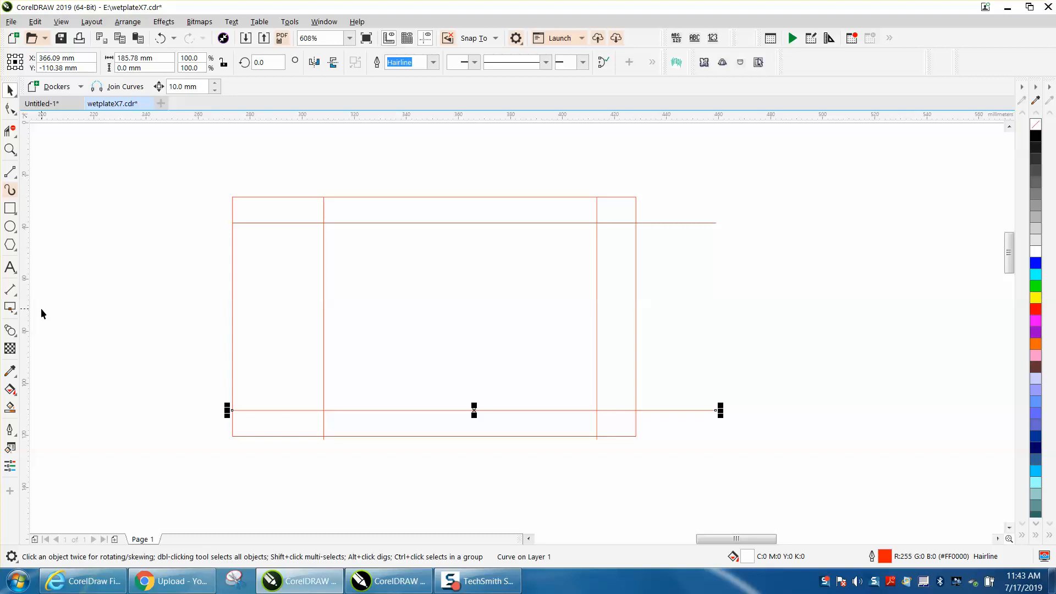
# Step: Fill the central region between the lines with black using Smart Fill and nudge the filled shape right until it clears the rectangle
pyautogui.scroll(-2, 41, 308)
pyautogui.click(10, 408)
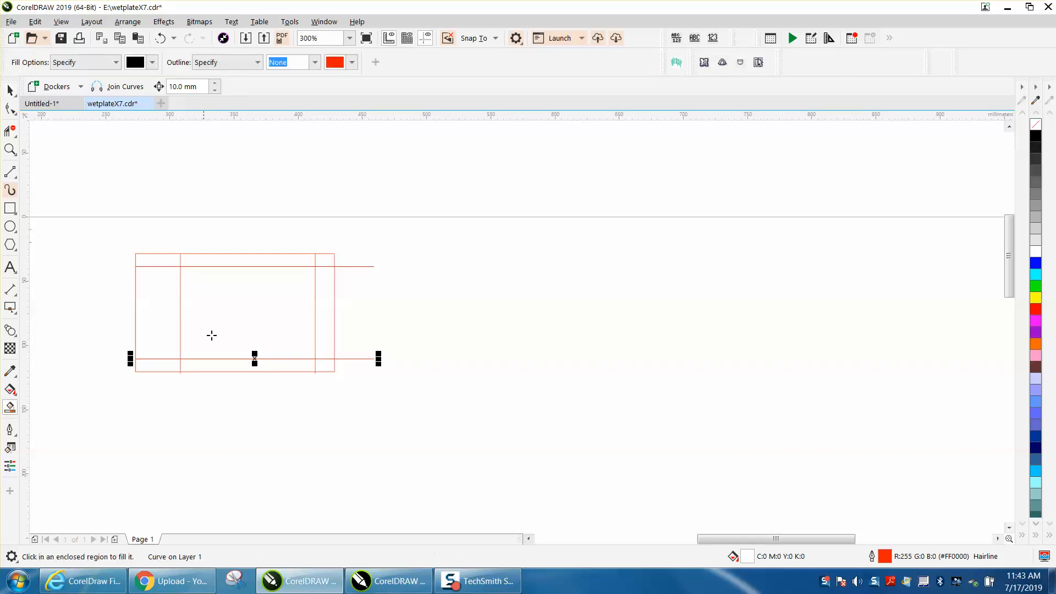
pyautogui.click(247, 305)
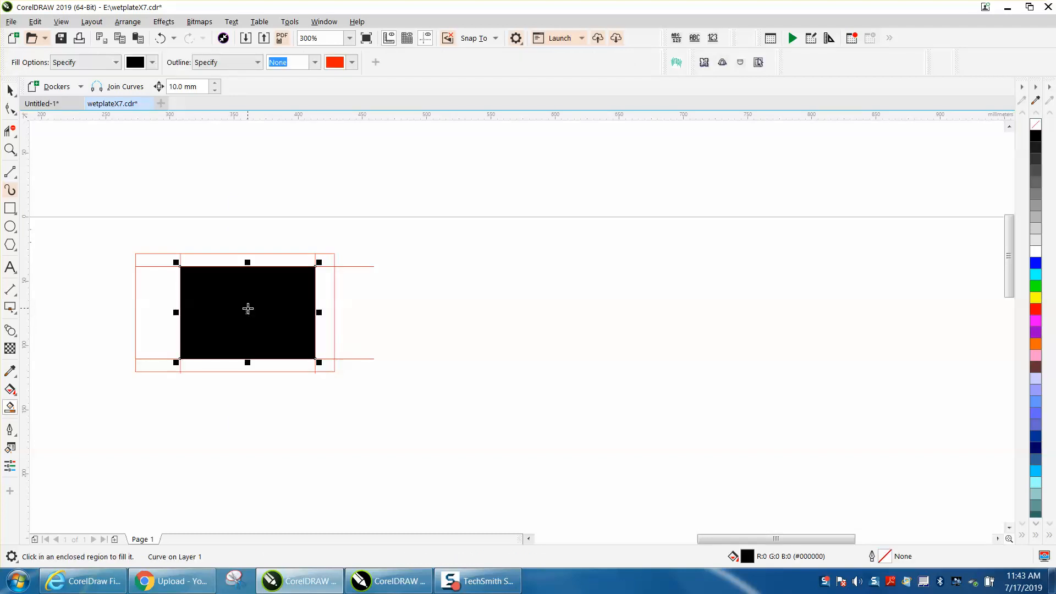
pyautogui.press('Right')
pyautogui.press('Right')
pyautogui.press('Right')
pyautogui.press('Right')
pyautogui.press('Right')
pyautogui.press('Right')
pyautogui.press('Right')
pyautogui.press('Right')
pyautogui.press('Right')
pyautogui.press('Right')
pyautogui.press('Right')
pyautogui.press('Right')
pyautogui.press('Right')
pyautogui.press('Right')
pyautogui.press('Right')
pyautogui.press('Right')
pyautogui.press('Right')
pyautogui.press('Right')
pyautogui.press('Right')
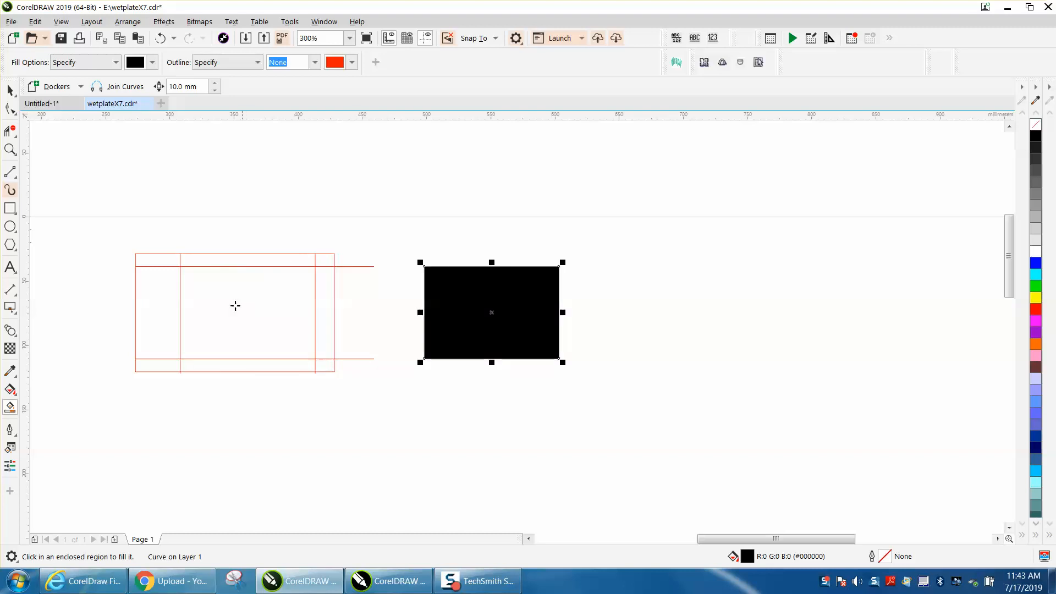
# Step: Undo the last nudge of the black shape and delete the shape
pyautogui.click(160, 38)
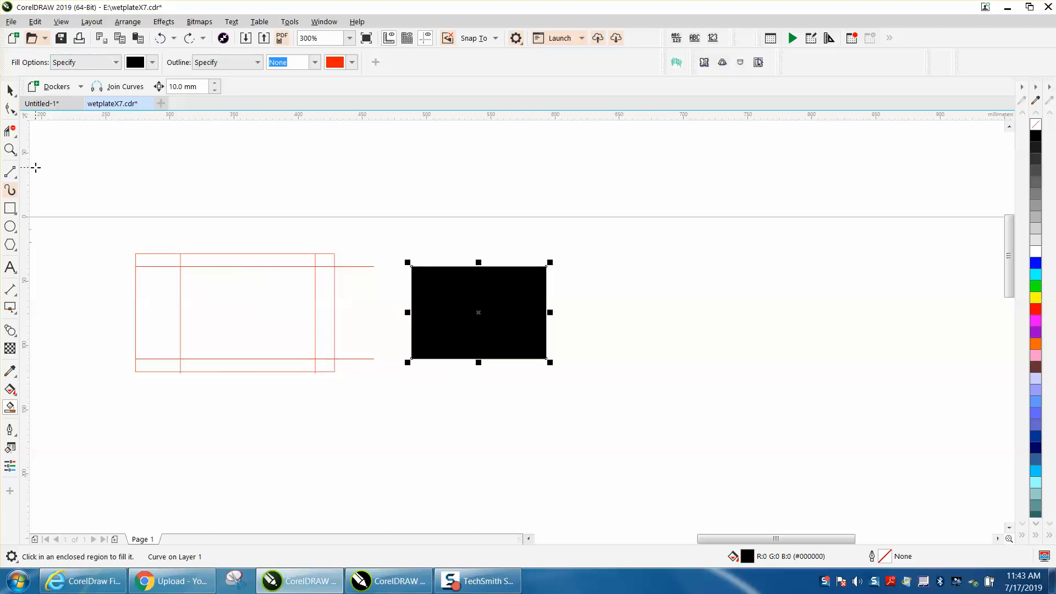
pyautogui.press('Delete')
pyautogui.press('space')
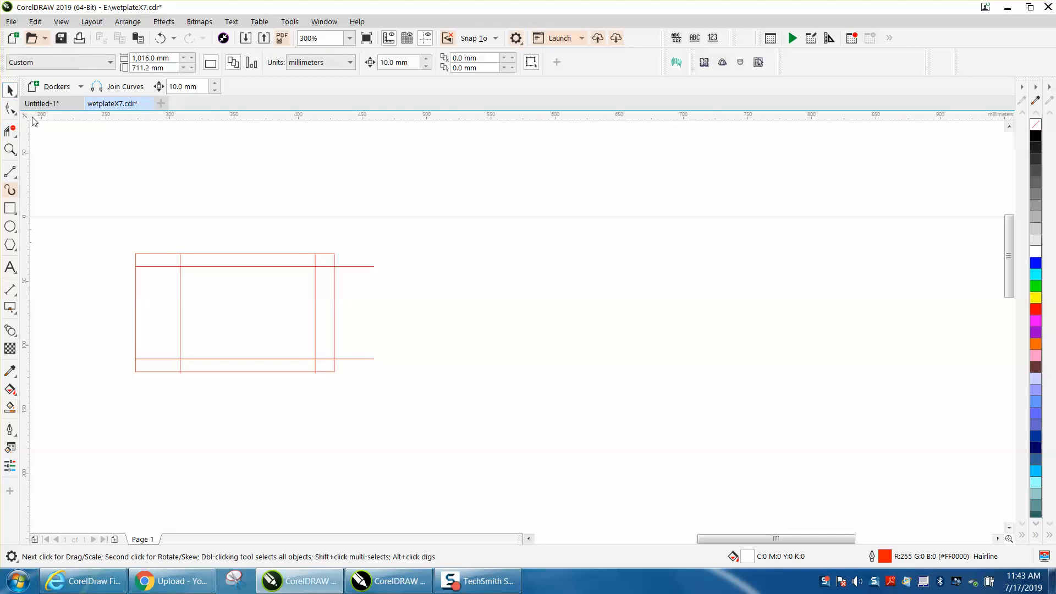
# Step: With the nudge distance set to 200 mm, Smart Fill the central region in black and nudge the filled shape right once
pyautogui.moveTo(418, 64); pyautogui.dragTo(352, 64)
pyautogui.write('200')
pyautogui.click(9, 408)
pyautogui.click(263, 327)
pyautogui.press('Right')
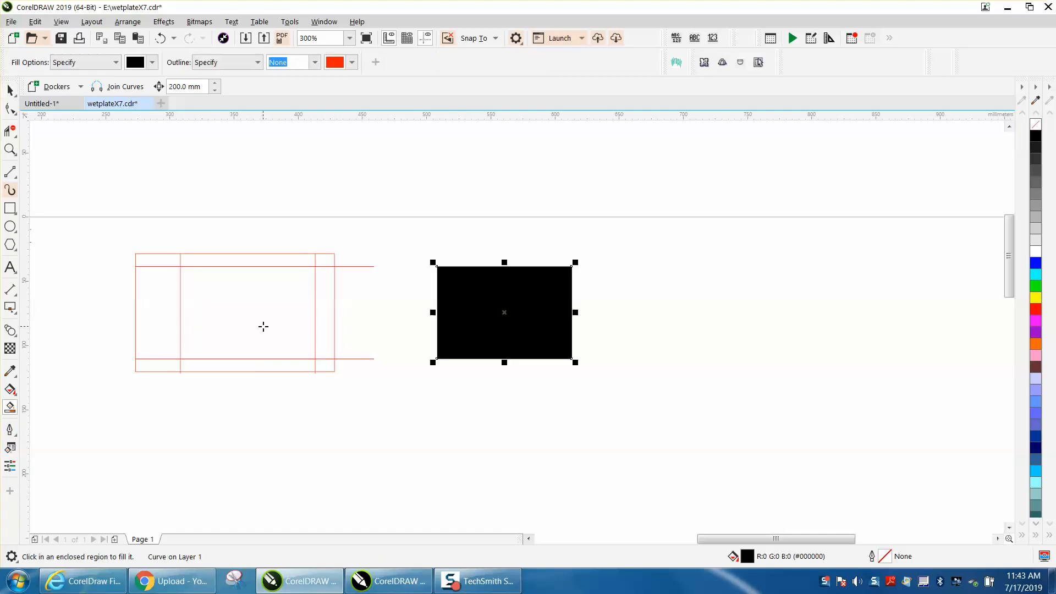
# Step: Delete the four construction lines, nudging the outer rectangle 200 mm down out of the way and back up around the deletion
pyautogui.click(10, 90)
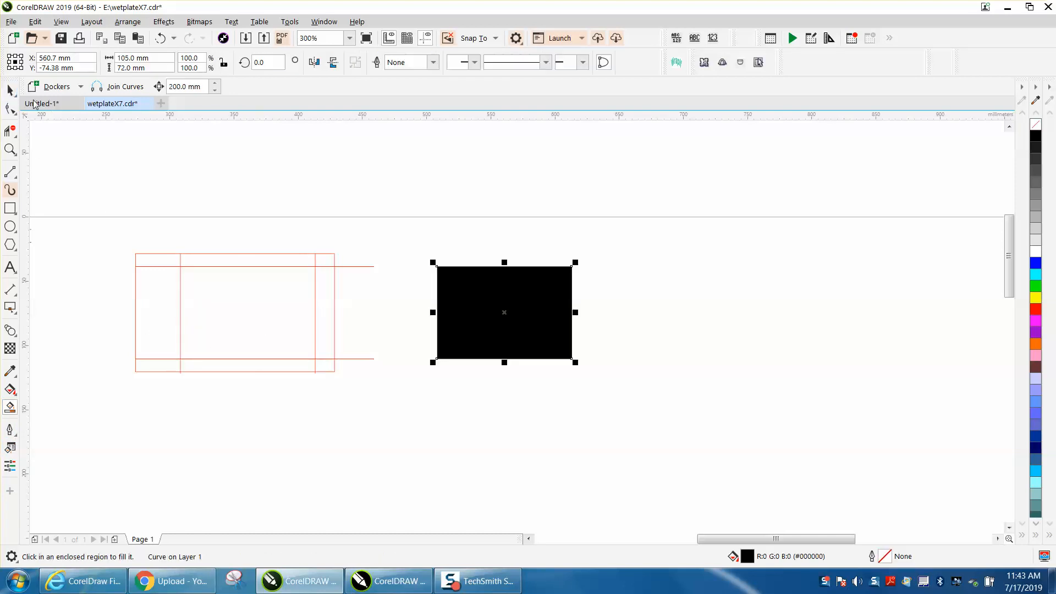
pyautogui.click(231, 254)
pyautogui.press('Down')
pyautogui.moveTo(119, 217); pyautogui.dragTo(384, 391)
pyautogui.press('Delete')
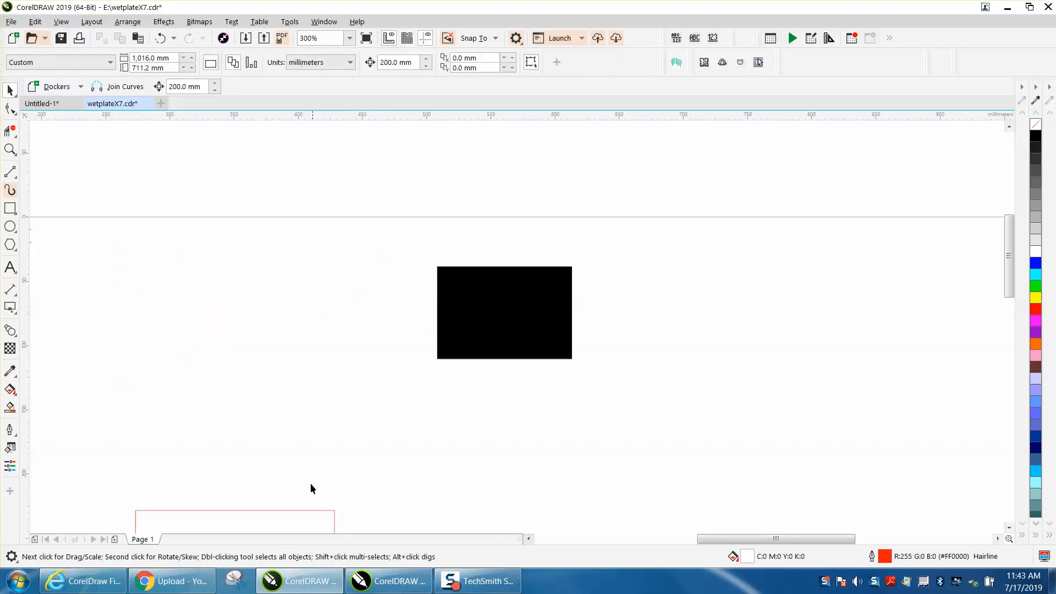
pyautogui.click(302, 513)
pyautogui.press('Up')
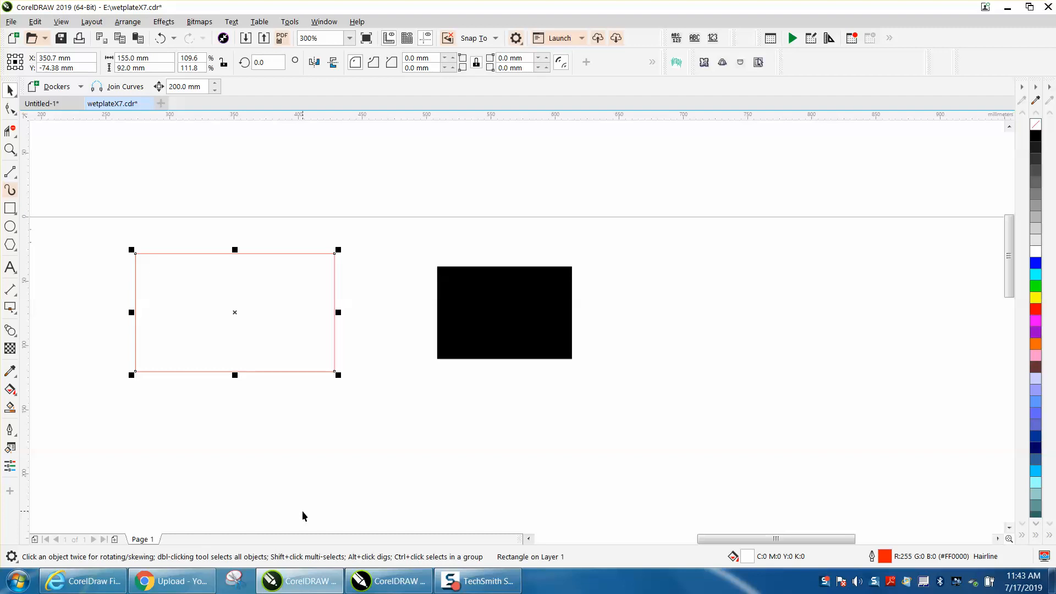
# Step: Change the black shape to no fill with a red outline and nudge it 200 mm left into the outer rectangle
pyautogui.moveTo(407, 234); pyautogui.dragTo(649, 408)
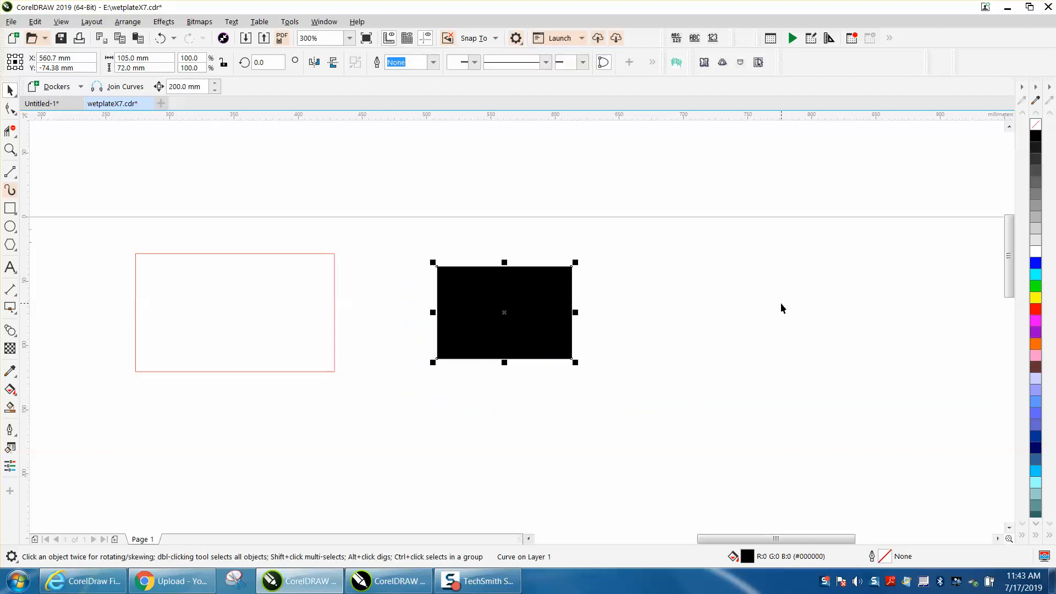
pyautogui.hotkey('shift', 'F2')
pyautogui.click(1036, 125)
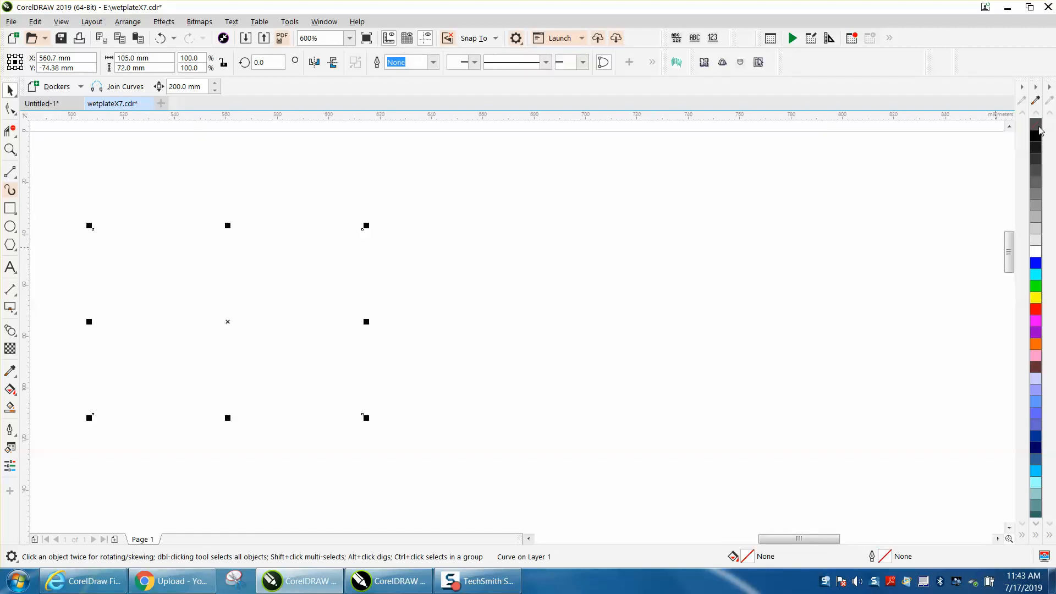
pyautogui.rightClick(1037, 315)
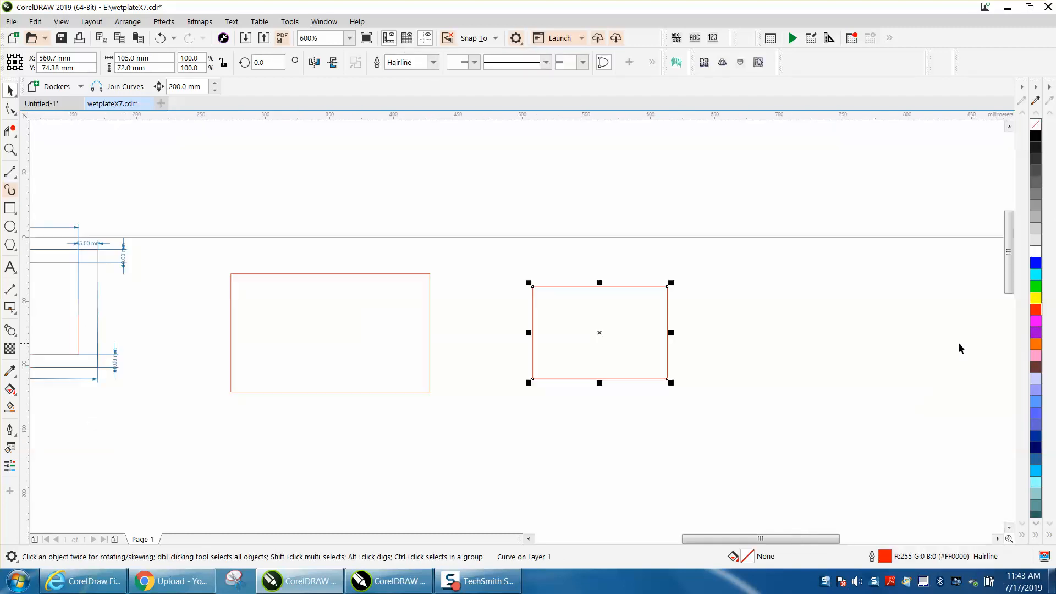
pyautogui.scroll(-4, 964, 342)
pyautogui.press('Left')
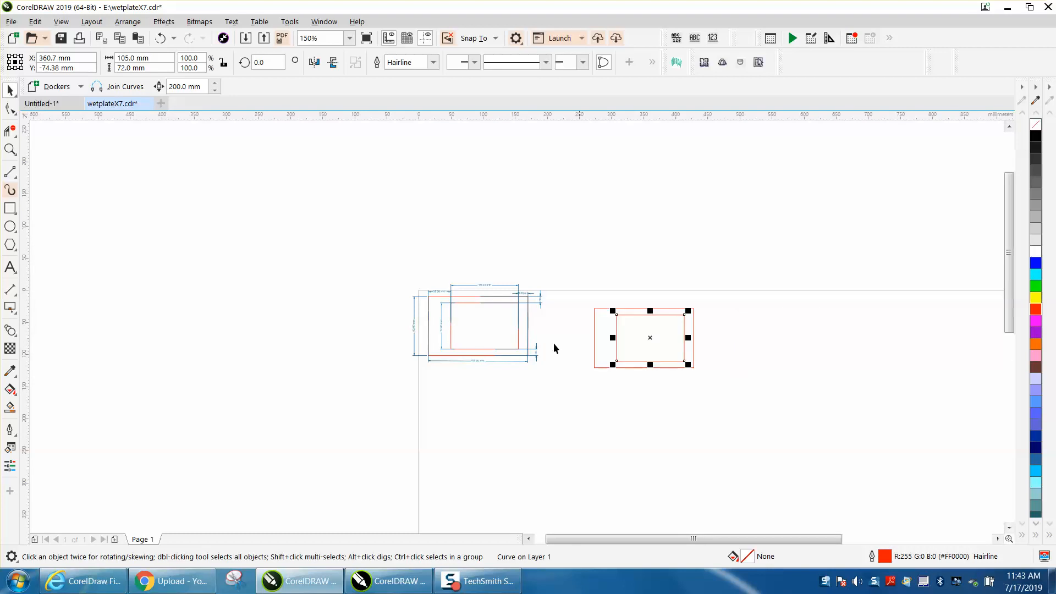
# Step: Compare the redrawn plate with the dimensioned drawing and check the inner rectangle's width and height
pyautogui.click(10, 149)
pyautogui.moveTo(581, 297); pyautogui.dragTo(763, 397)
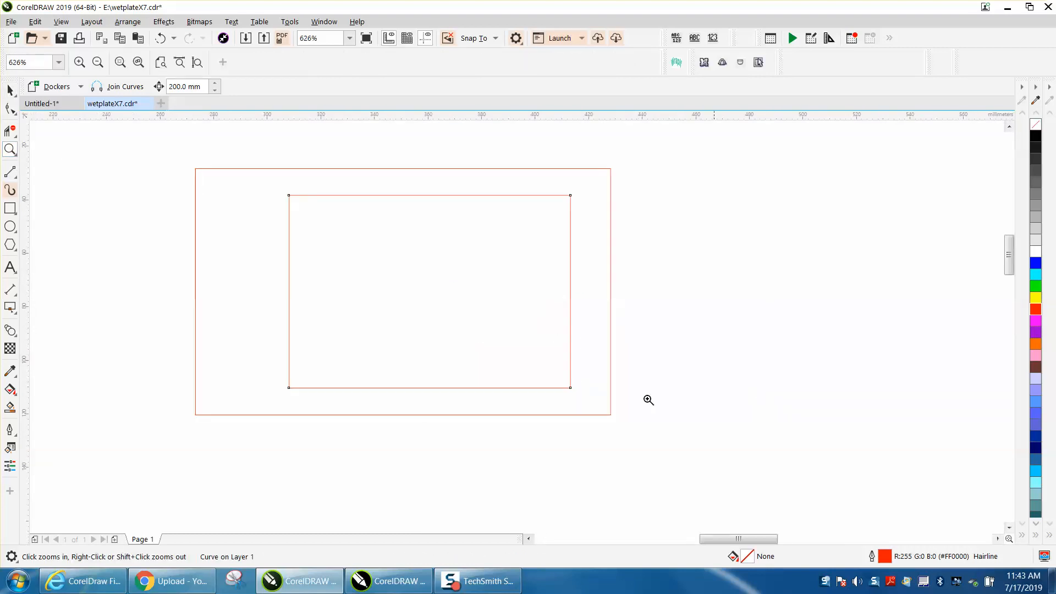
pyautogui.rightClick(373, 384)
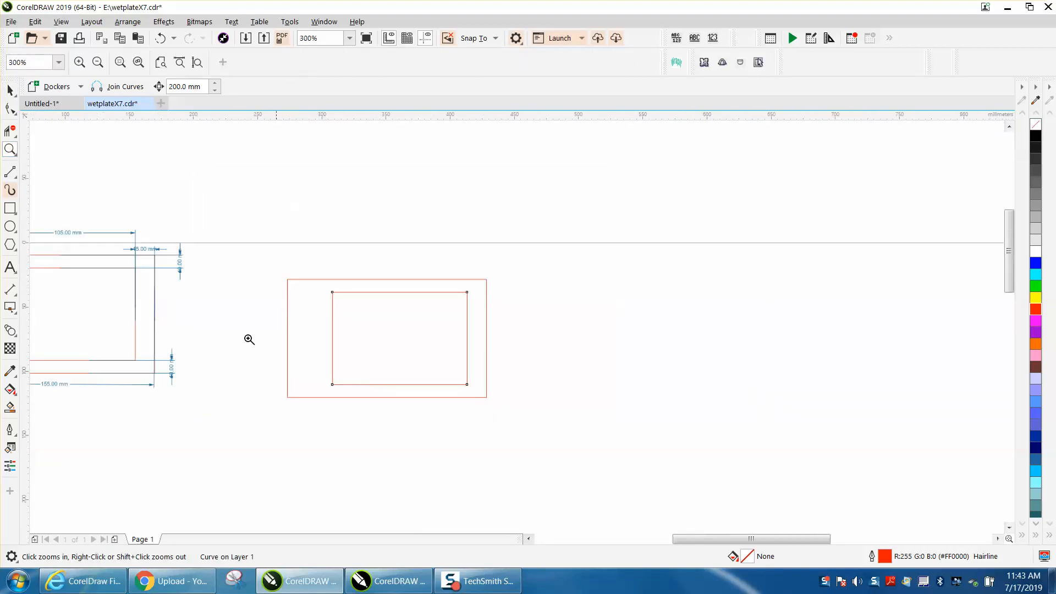
pyautogui.rightClick(153, 301)
pyautogui.moveTo(61, 275)
pyautogui.mouseDown()
pyautogui.moveTo(87, 308)
pyautogui.moveTo(238, 354)
pyautogui.mouseUp()
pyautogui.rightClick(162, 374)
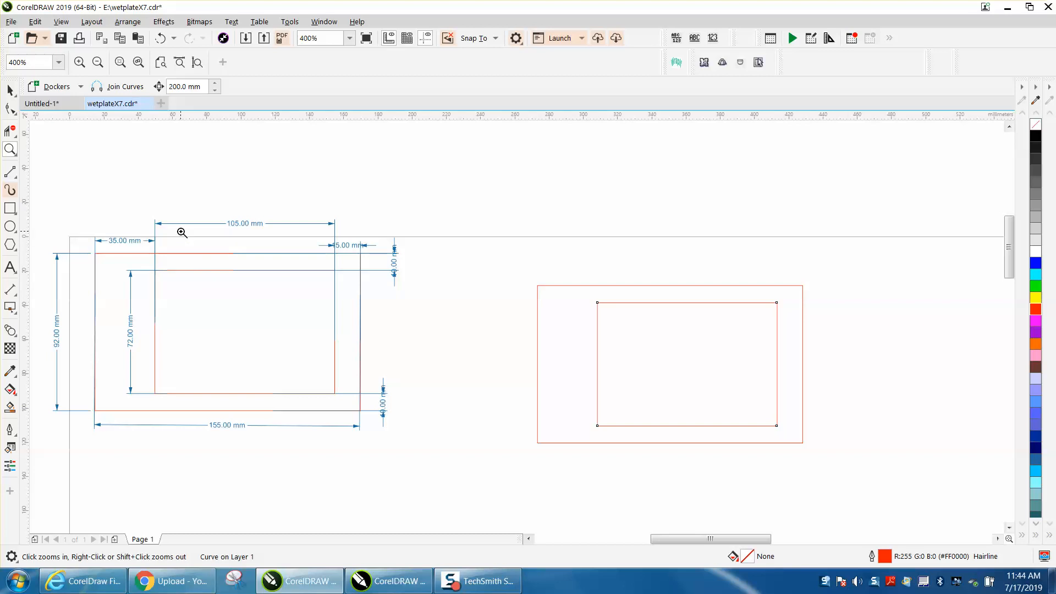
pyautogui.click(10, 90)
pyautogui.click(627, 317)
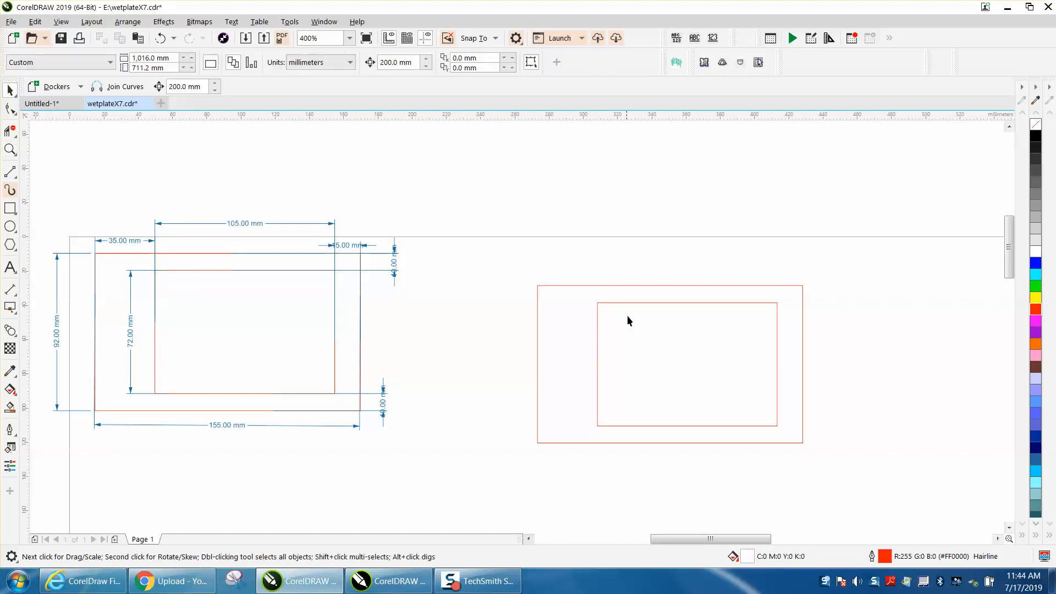
pyautogui.click(642, 303)
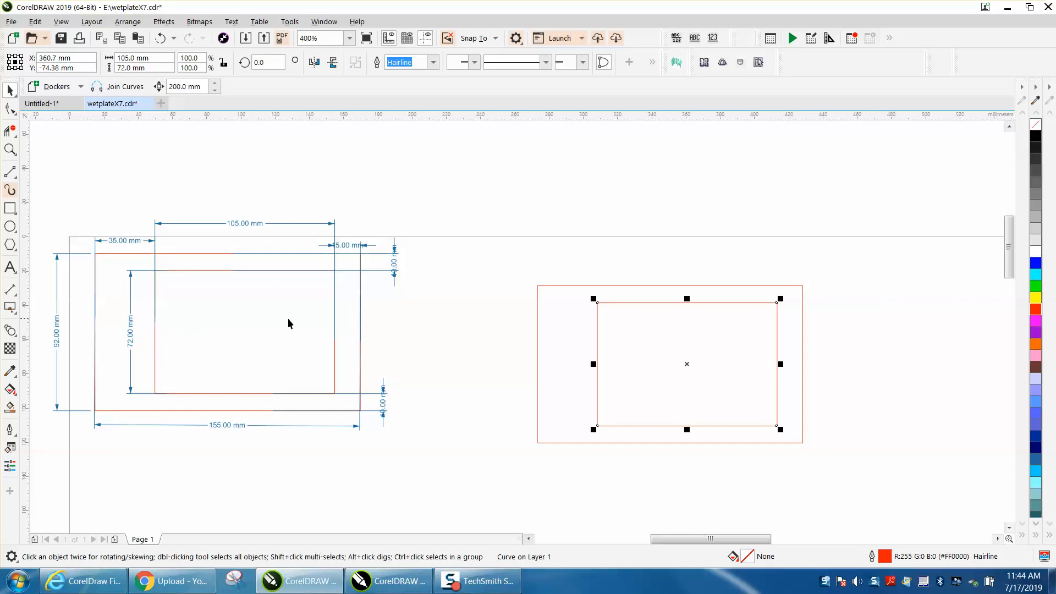
# Step: Move both redrawn red rectangles together closer to the dimensioned drawing and clear the selection
pyautogui.click(573, 357)
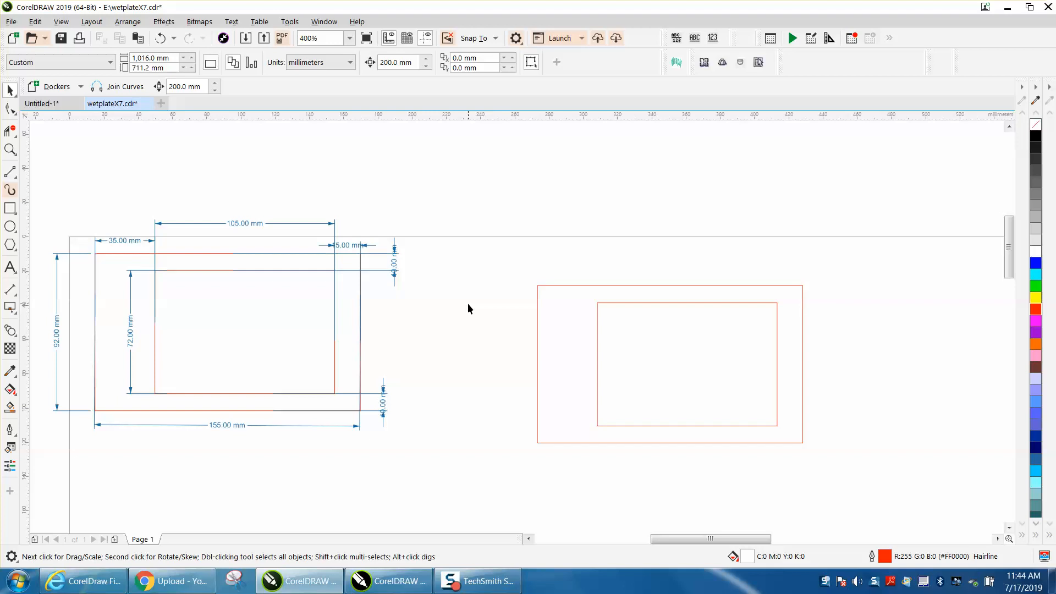
pyautogui.moveTo(862, 487); pyautogui.dragTo(862, 486)
pyautogui.moveTo(670, 365); pyautogui.dragTo(551, 344)
pyautogui.click(523, 206)
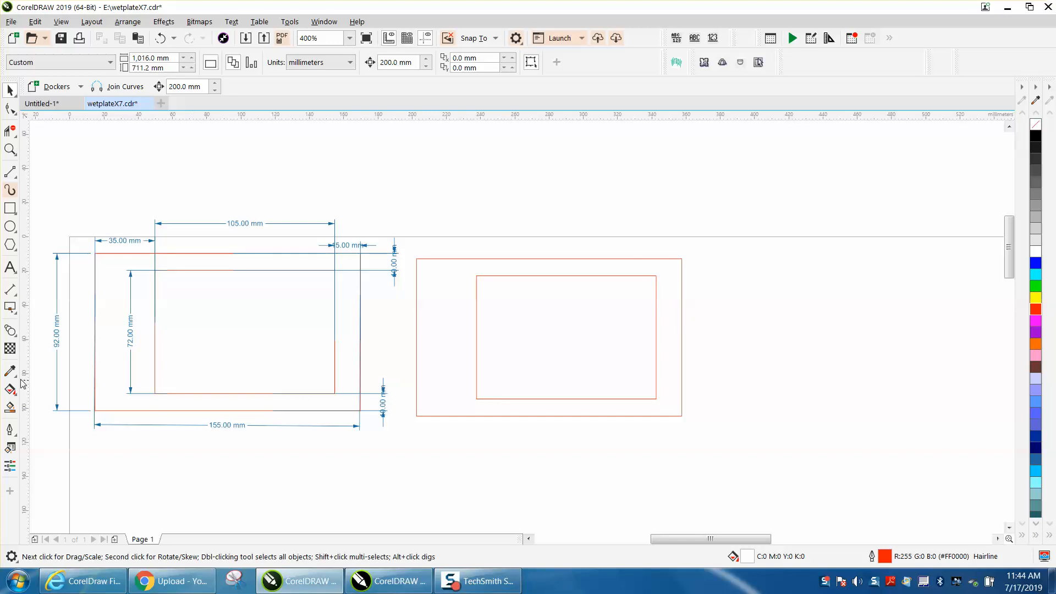
# Step: Smart Fill the inner opening of the dimensioned drawing in black and centre the filled shape on the page
pyautogui.click(10, 407)
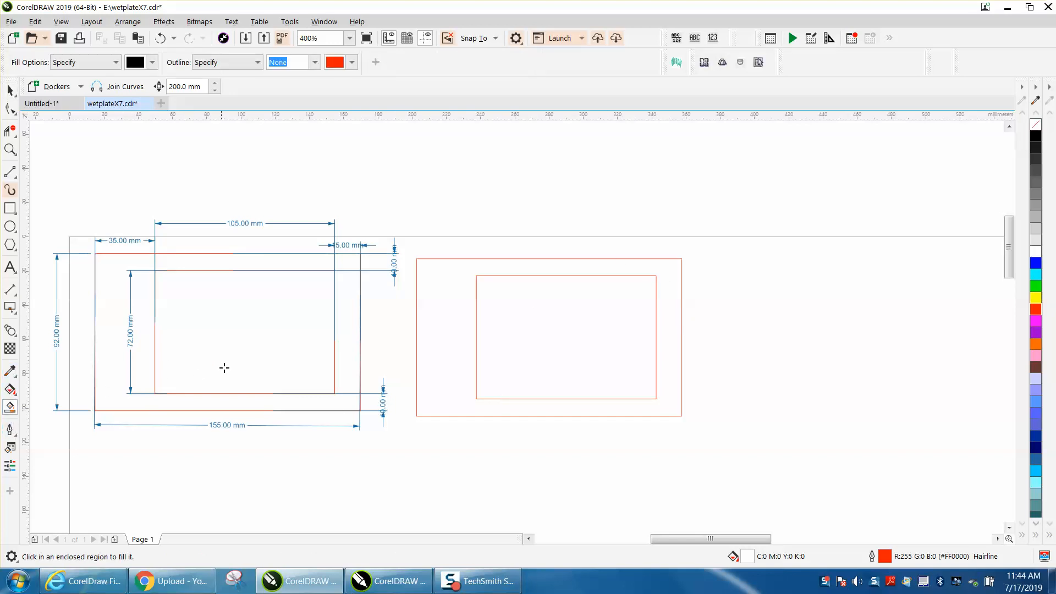
pyautogui.click(224, 368)
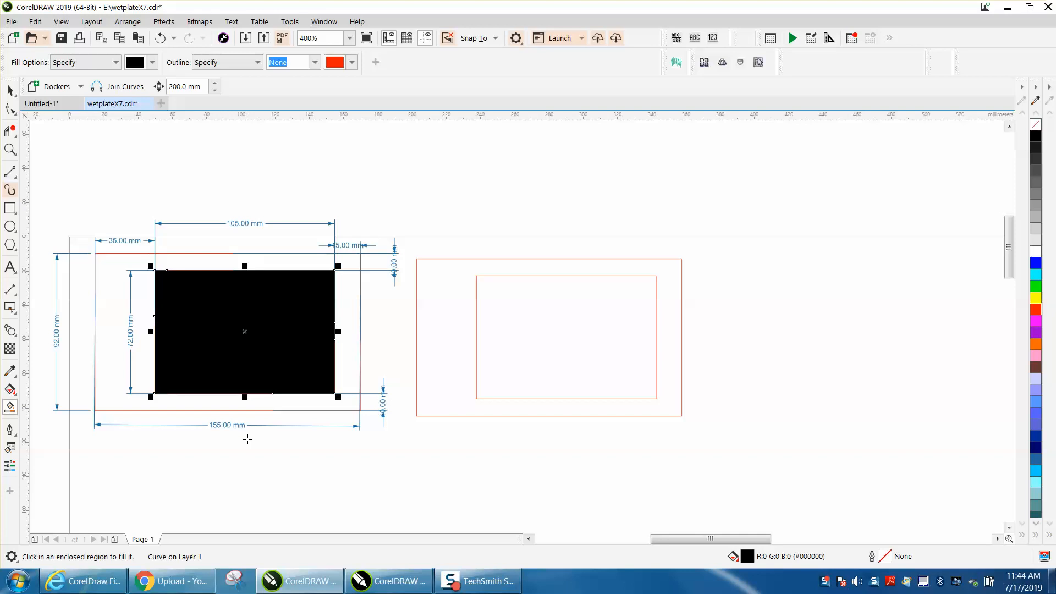
pyautogui.press('p')
pyautogui.scroll(-2, 278, 431)
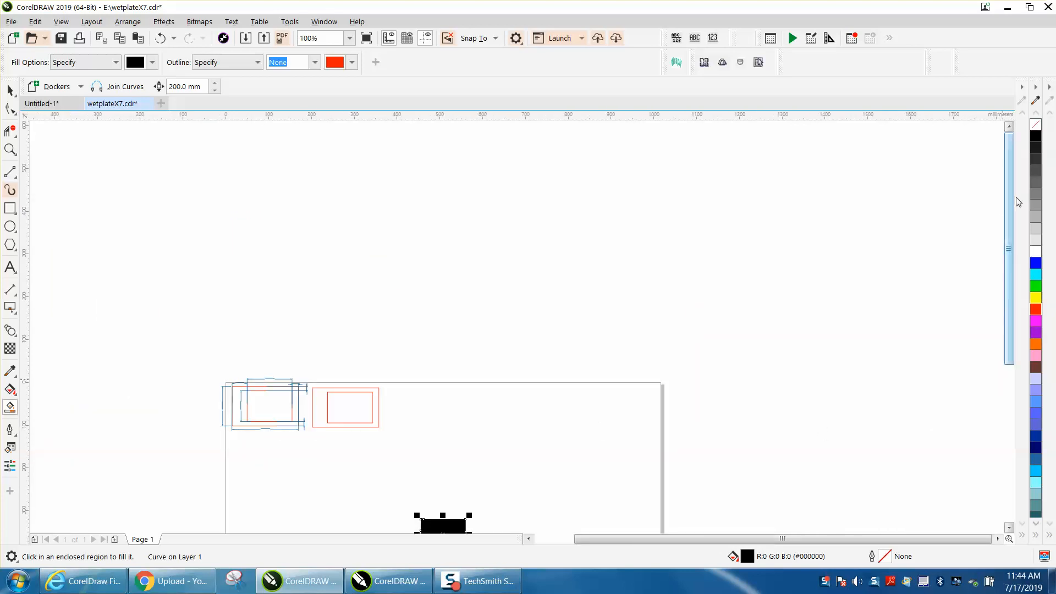
# Step: Change the centred black shape to no fill with a black outline
pyautogui.click(1036, 125)
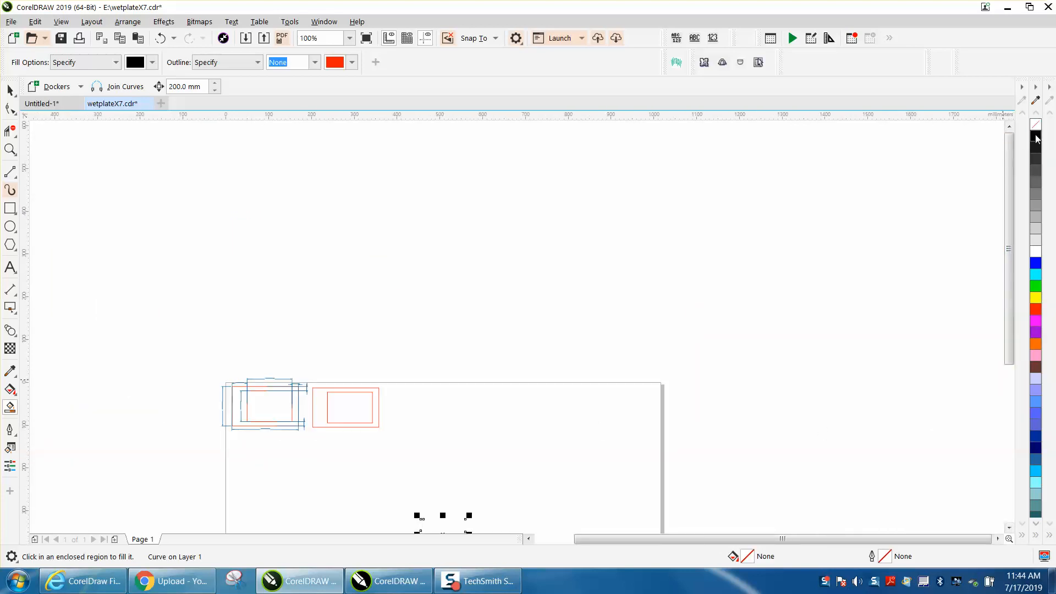
pyautogui.rightClick(1036, 137)
pyautogui.click(10, 90)
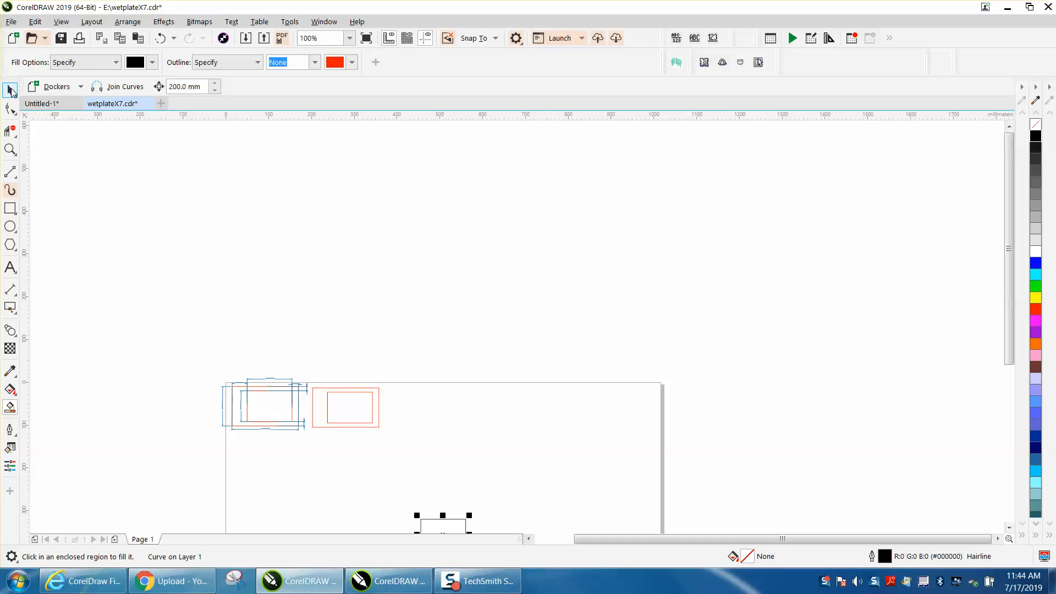
# Step: Centre the redrawn inner red rectangle on the page over the black outline and examine how closely they match
pyautogui.click(335, 404)
pyautogui.press('Delete')
pyautogui.click(10, 149)
pyautogui.rightClick(248, 352)
pyautogui.moveTo(327, 434); pyautogui.dragTo(382, 464)
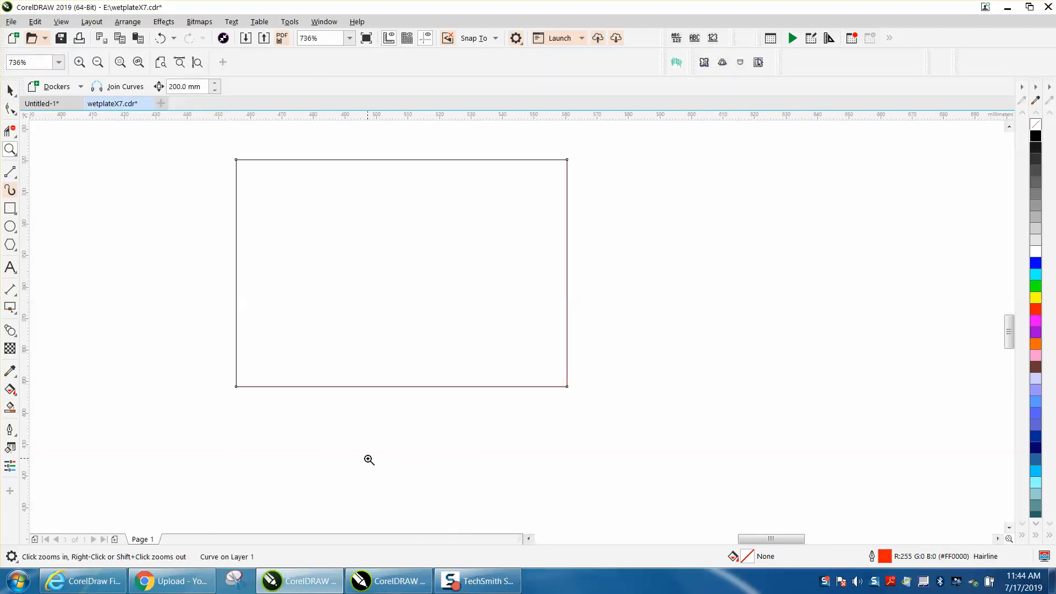
# Step: Move the red rectangle about 12.6 mm right and 1.9 mm down, off the black outline
pyautogui.click(9, 89)
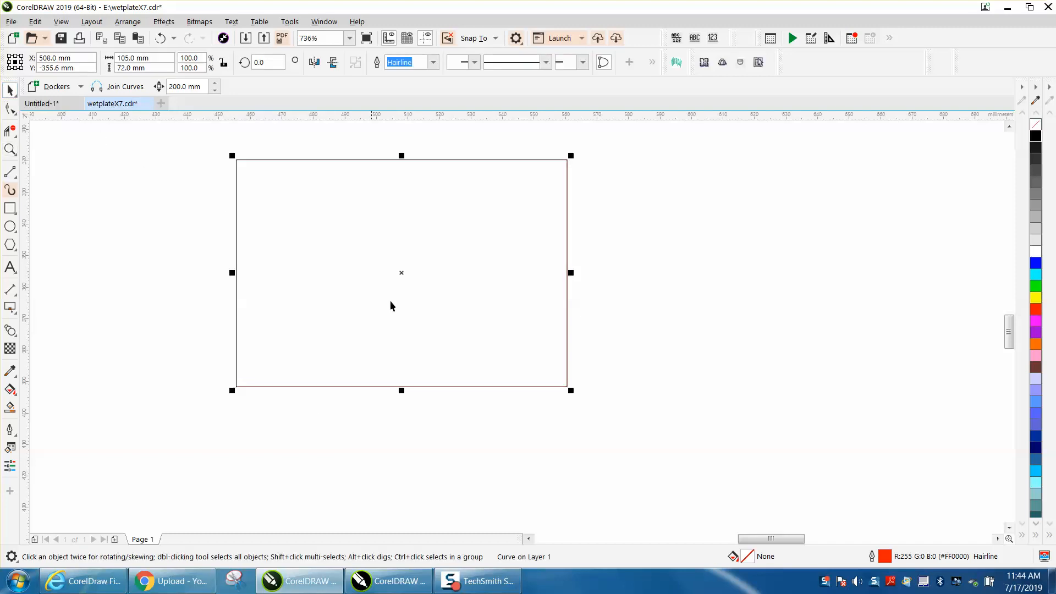
pyautogui.moveTo(395, 276); pyautogui.dragTo(440, 286)
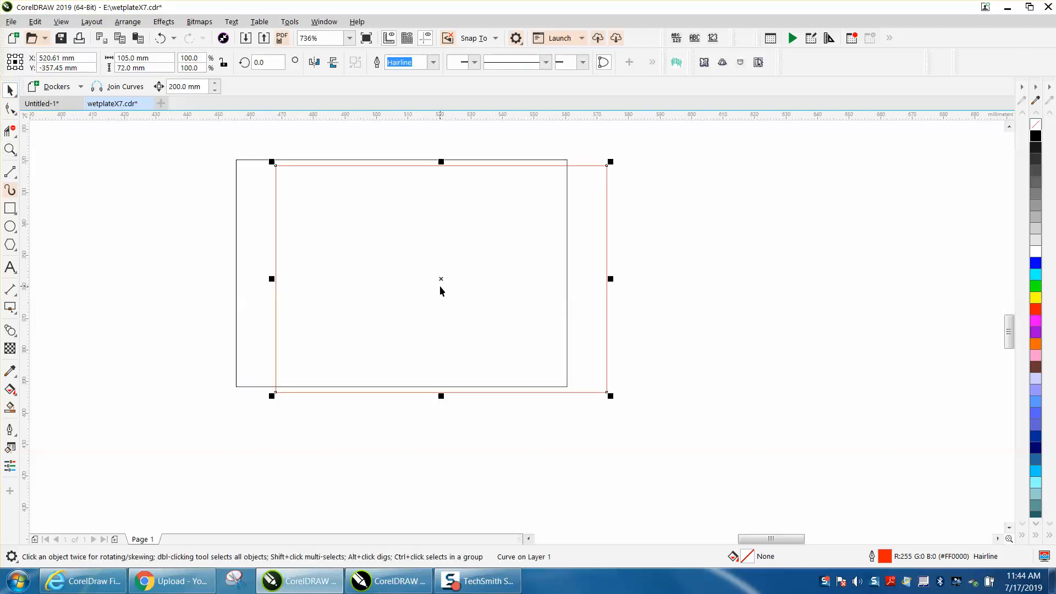
pyautogui.scroll(-2, 440, 291)
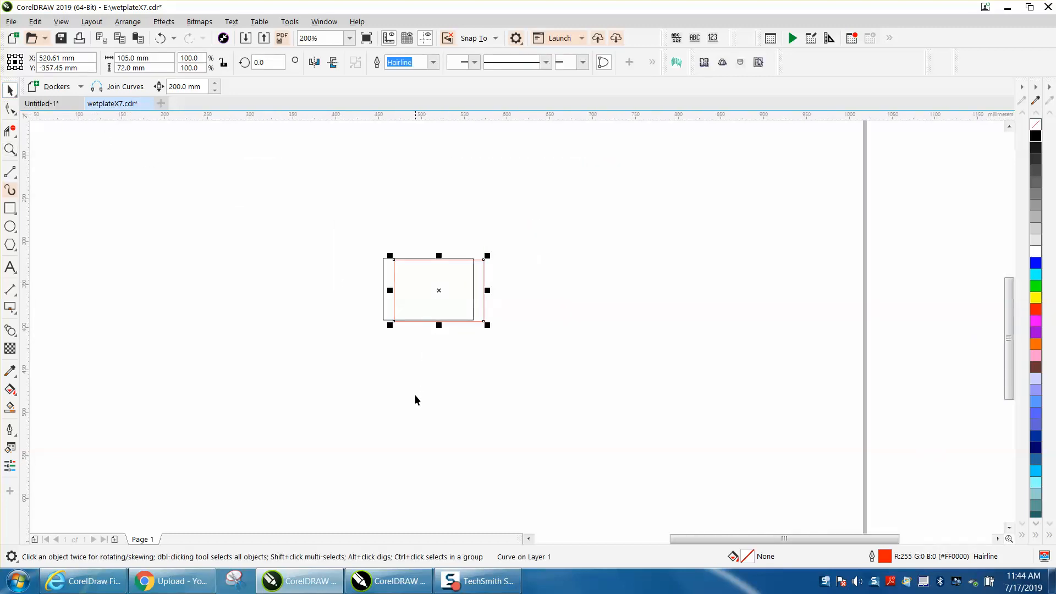